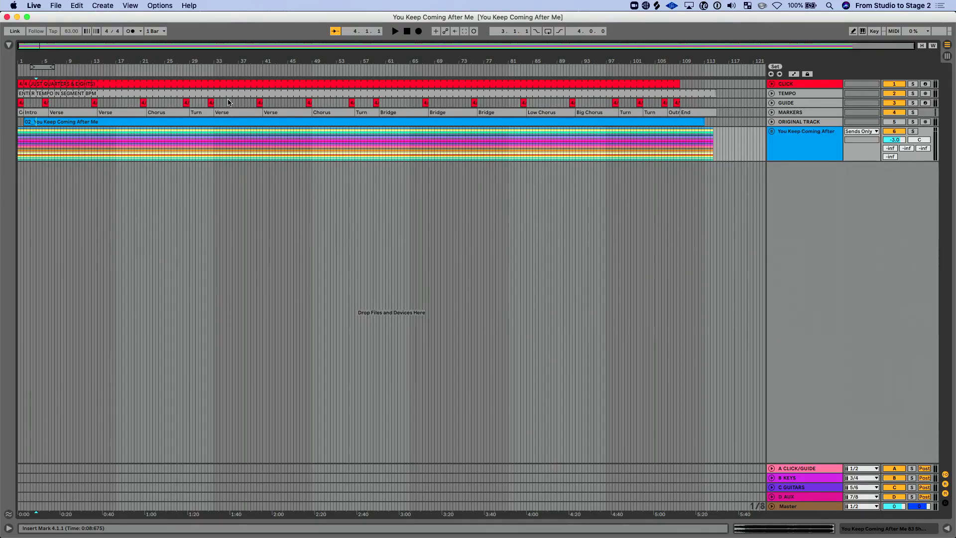
Save the set to the Desktop as 'You Keep Coming After Me-Short'
{"action": "left_click_drag", "start_coordinate": [178, 63], "coordinate": [239, 59]}
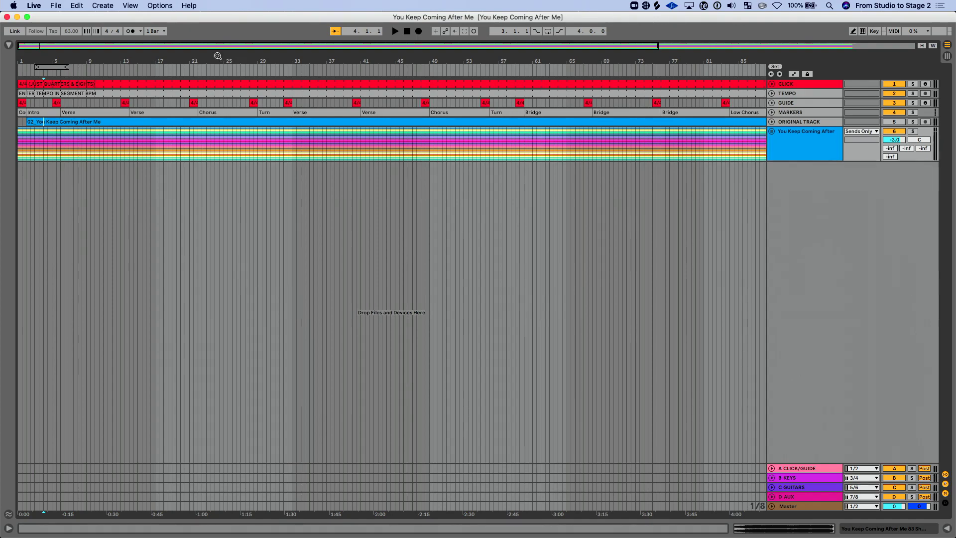
{"action": "left_click", "coordinate": [62, 6]}
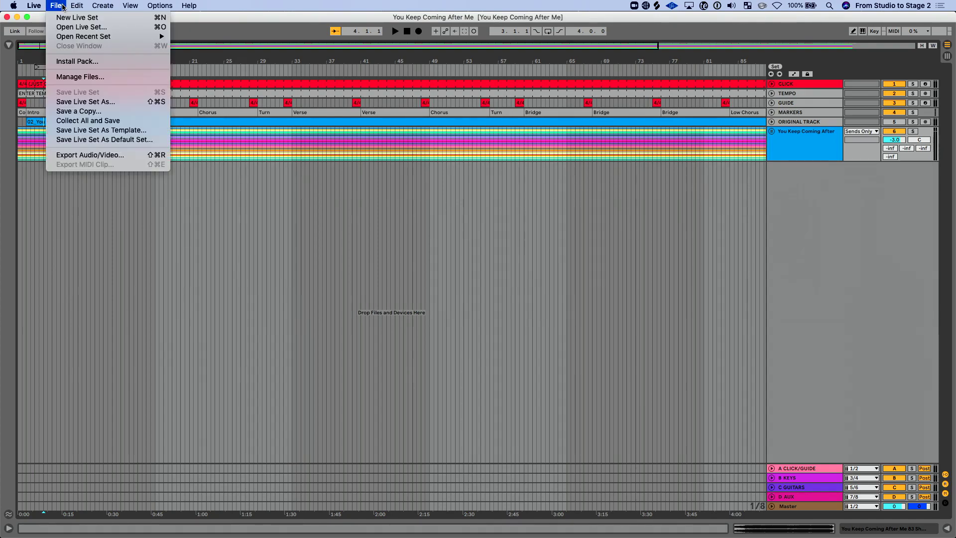
{"action": "left_click", "coordinate": [126, 104]}
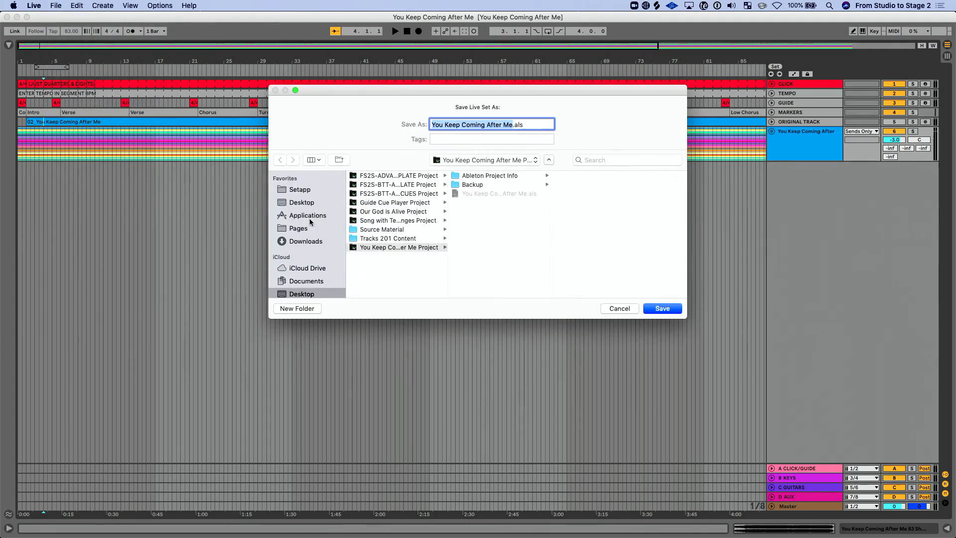
{"action": "left_click", "coordinate": [310, 293]}
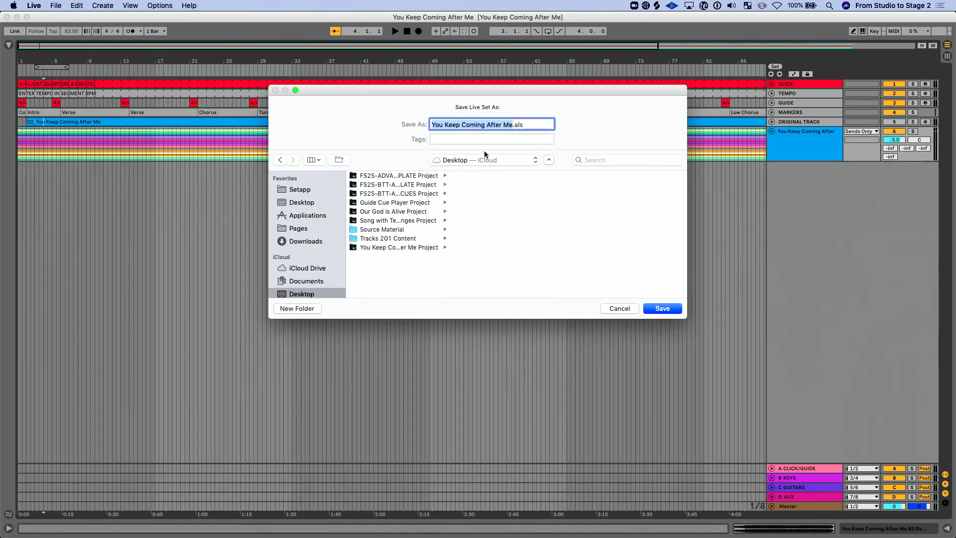
{"action": "left_click", "coordinate": [511, 123]}
{"action": "type", "text": "-Short"}
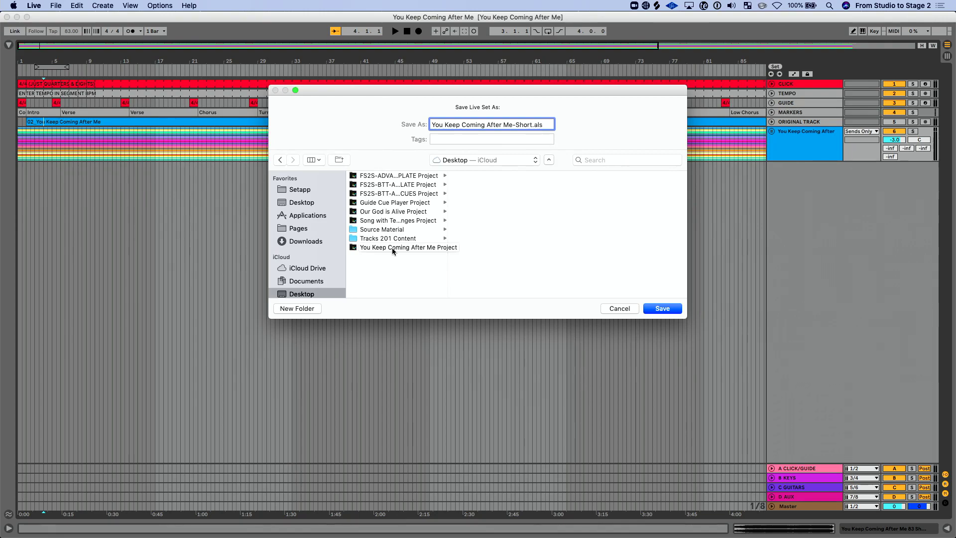
{"action": "key", "text": "Return"}
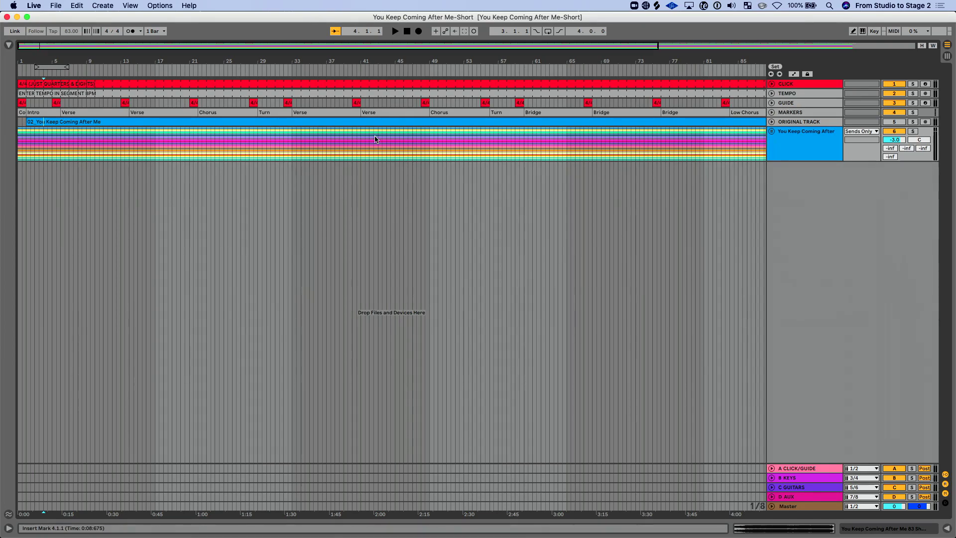
Select bars 68–76 across all tracks and delete their clips
{"action": "scroll", "coordinate": [375, 139], "scroll_direction": "right", "scroll_amount": 5}
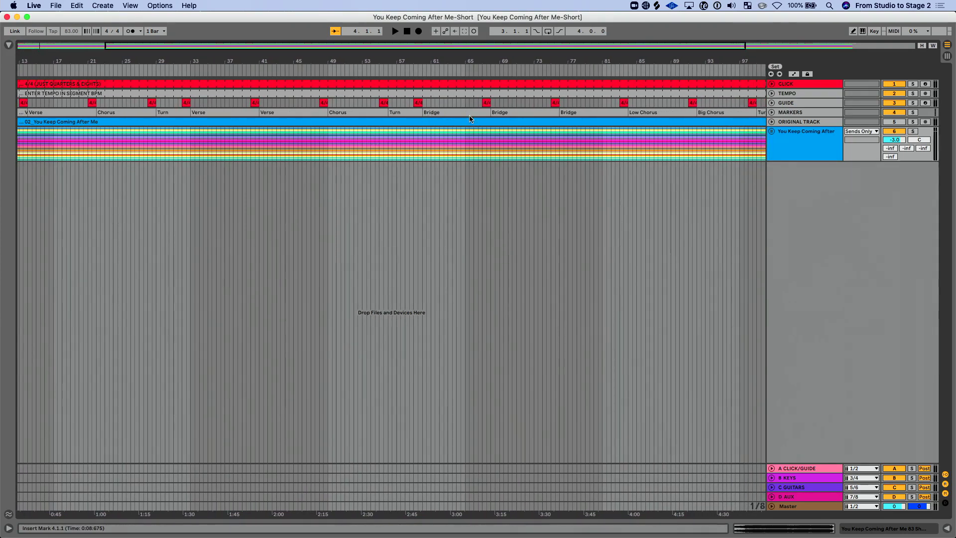
{"action": "scroll", "coordinate": [552, 139], "scroll_direction": "up", "scroll_amount": 5}
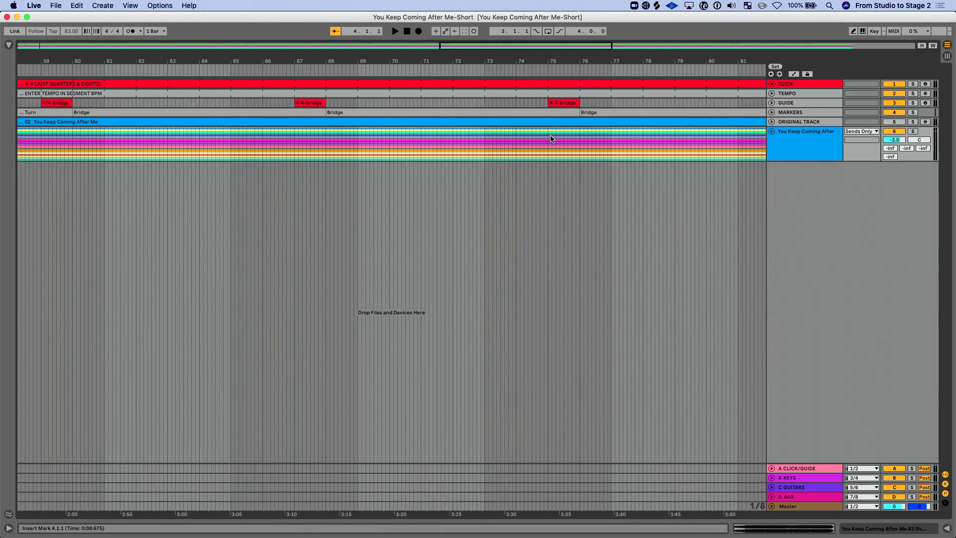
{"action": "left_click_drag", "start_coordinate": [580, 150], "coordinate": [327, 76]}
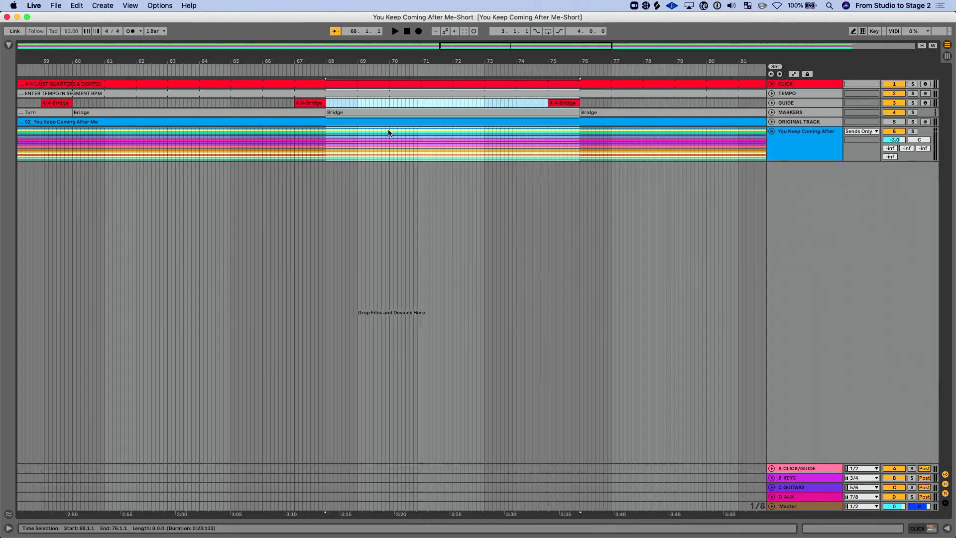
{"action": "key", "text": "Delete"}
Remove bars 68–76 with Edit > Delete Time, then undo it
{"action": "left_click", "coordinate": [81, 7]}
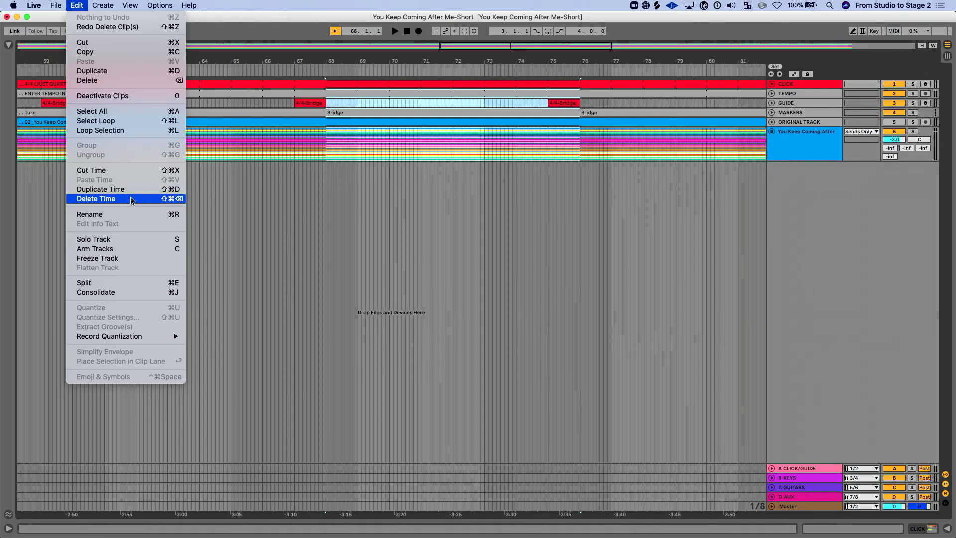
{"action": "left_click", "coordinate": [166, 199]}
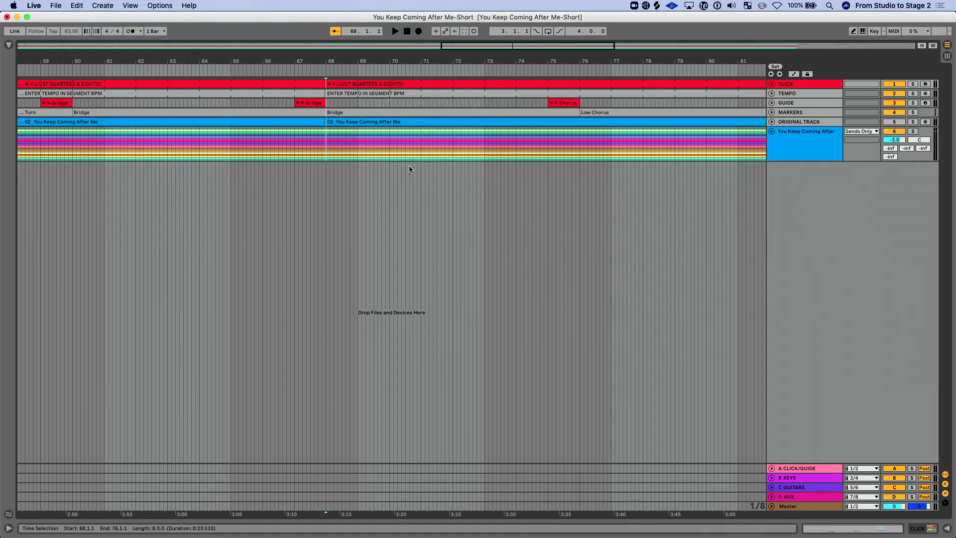
{"action": "key", "text": "super+z"}
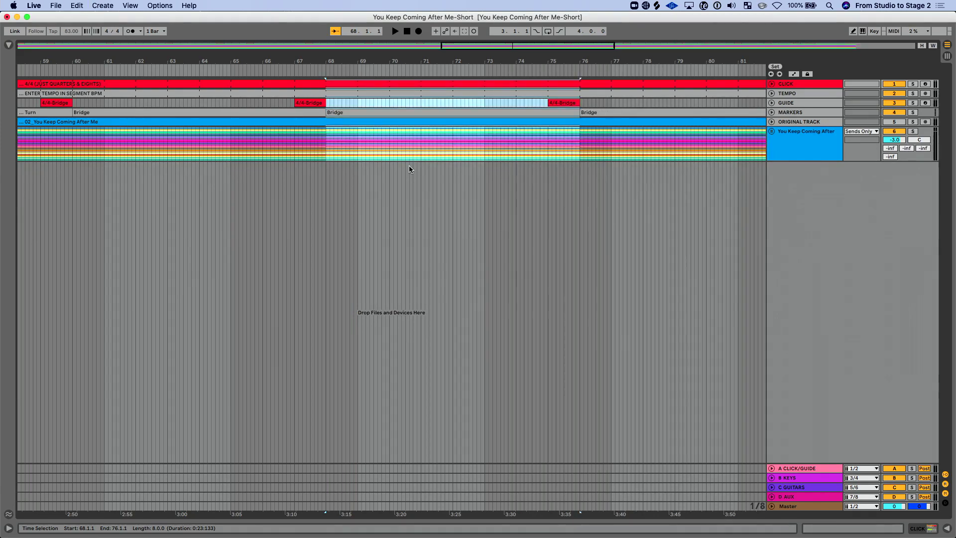
Rename the bar-76 marker to 3-Bridge and delete the time for bars 68–76 again
{"action": "left_click", "coordinate": [594, 115]}
{"action": "key", "text": "super+d"}
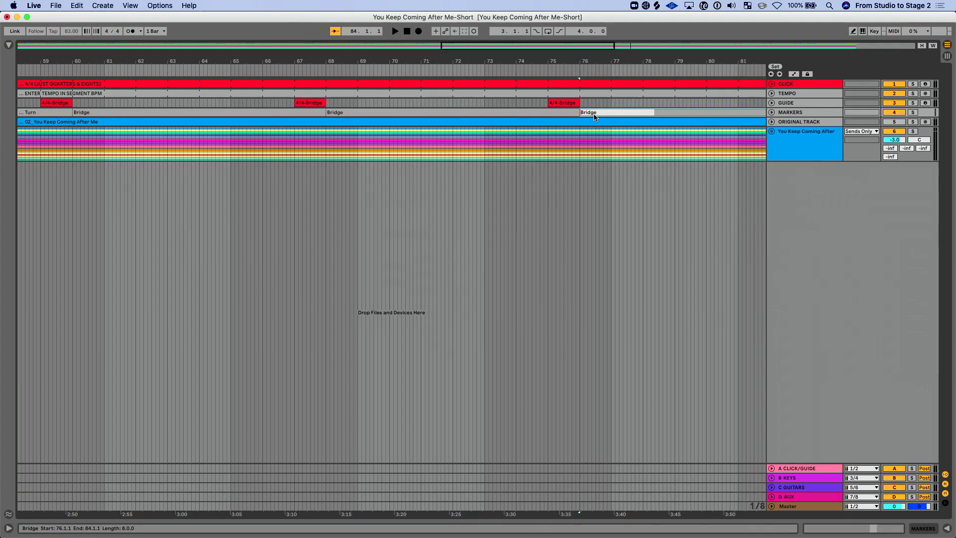
{"action": "type", "text": "-"}
{"action": "key", "text": "Return"}
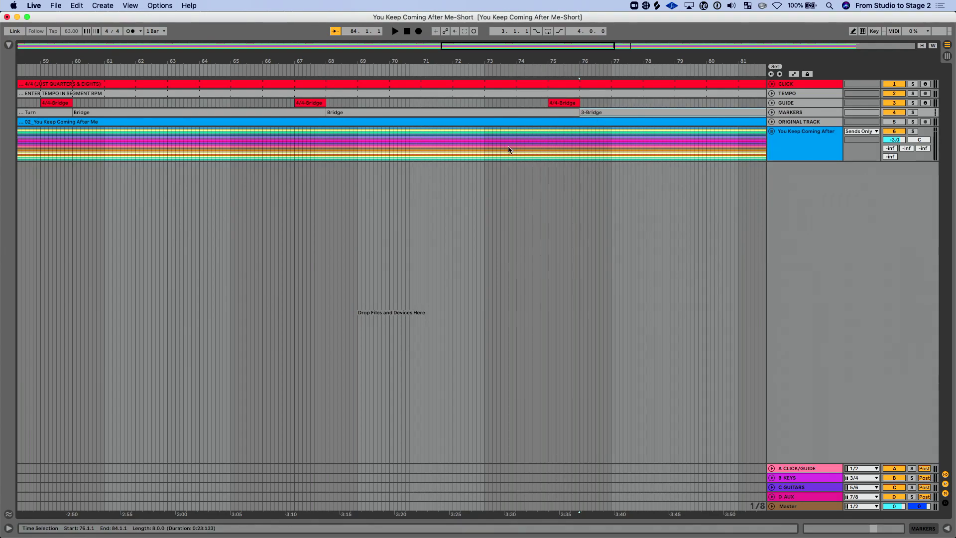
{"action": "left_click", "coordinate": [551, 115]}
{"action": "key", "text": "super+shift+BackSpace"}
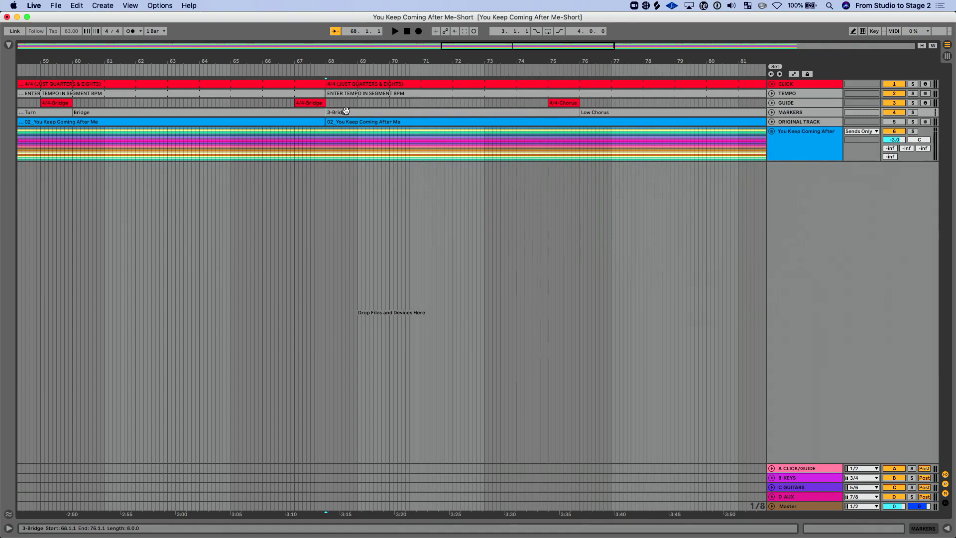
{"action": "left_click", "coordinate": [294, 111]}
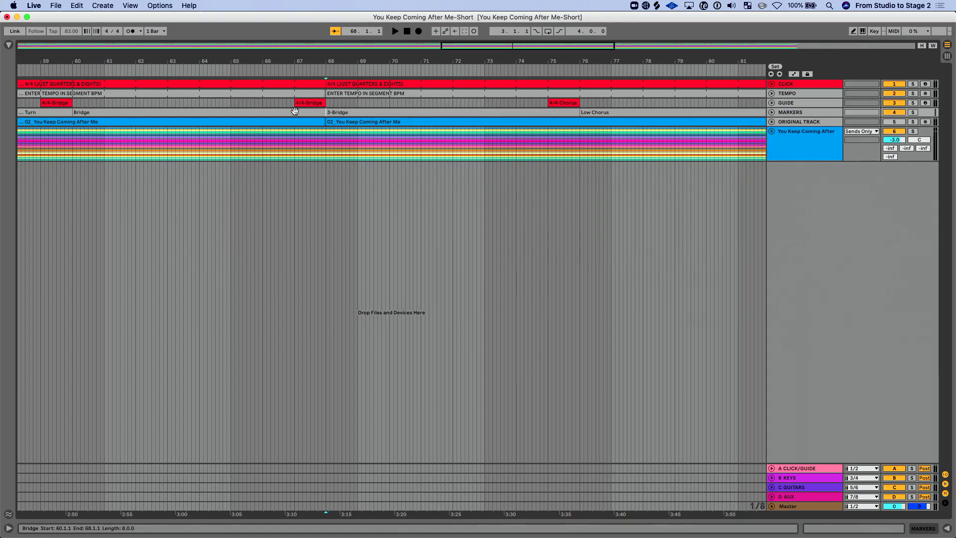
{"action": "left_click", "coordinate": [310, 70]}
{"action": "scroll", "coordinate": [498, 102], "scroll_direction": "left", "scroll_amount": 2}
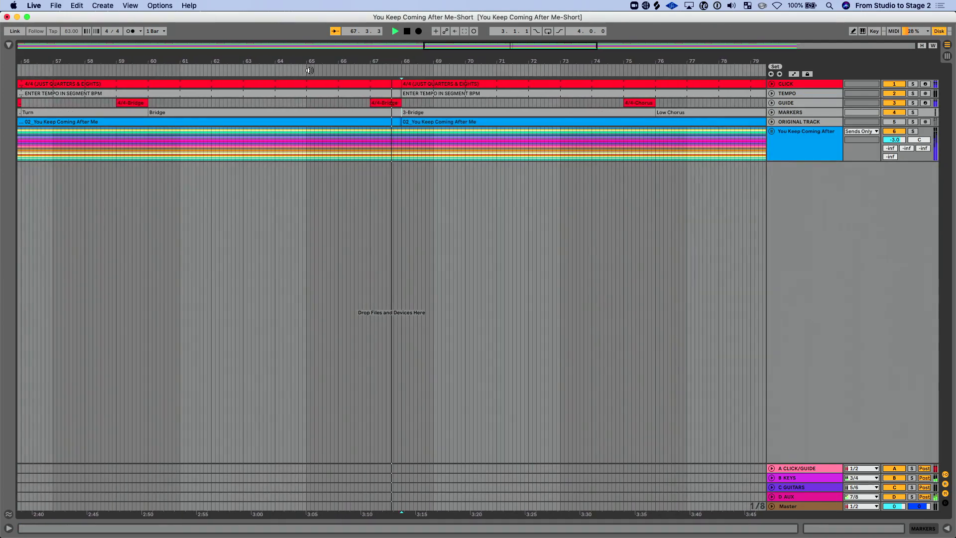
{"action": "left_click", "coordinate": [630, 103]}
{"action": "scroll", "coordinate": [661, 132], "scroll_direction": "right", "scroll_amount": 2}
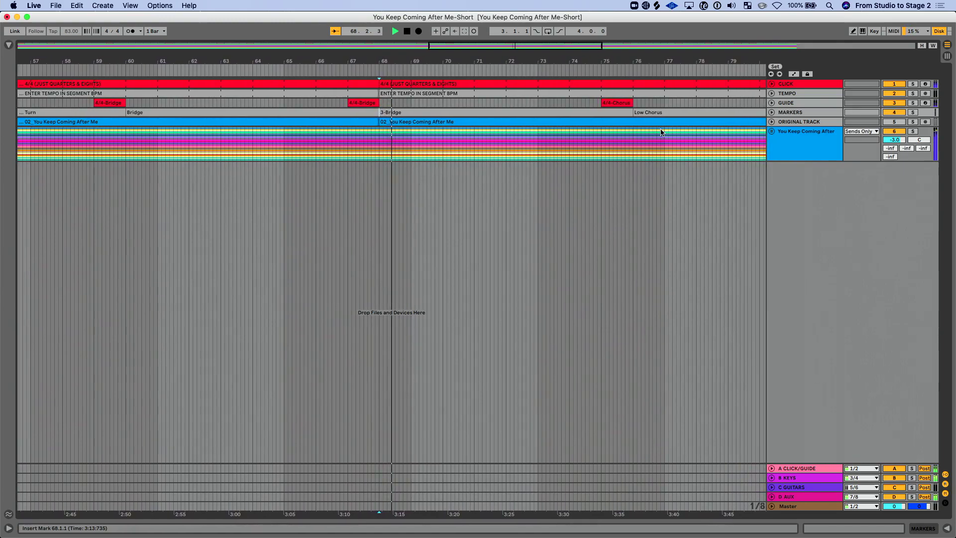
{"action": "left_click", "coordinate": [343, 81]}
{"action": "key", "text": "space"}
{"action": "left_click", "coordinate": [329, 73]}
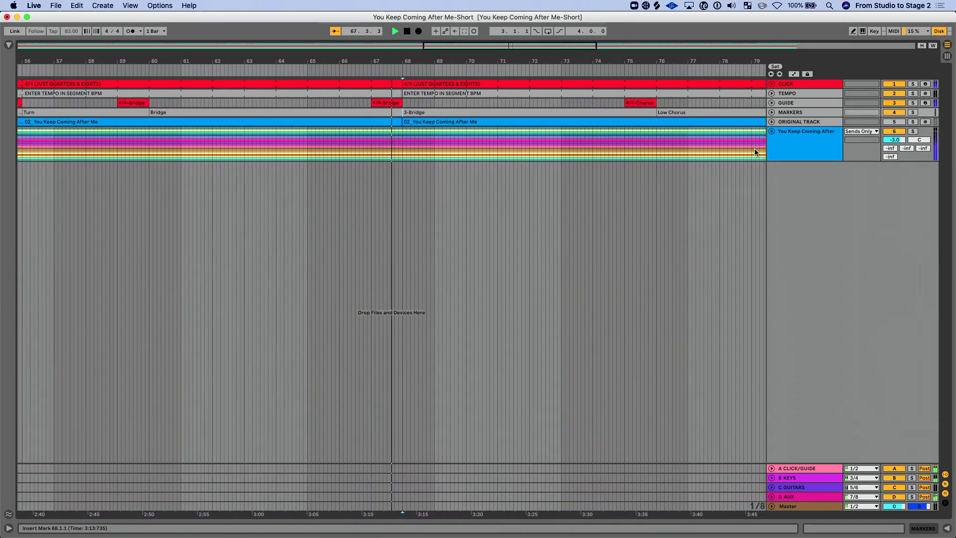
{"action": "key", "text": "super+alt+u"}
{"action": "scroll", "coordinate": [558, 280], "scroll_direction": "down", "scroll_amount": 10}
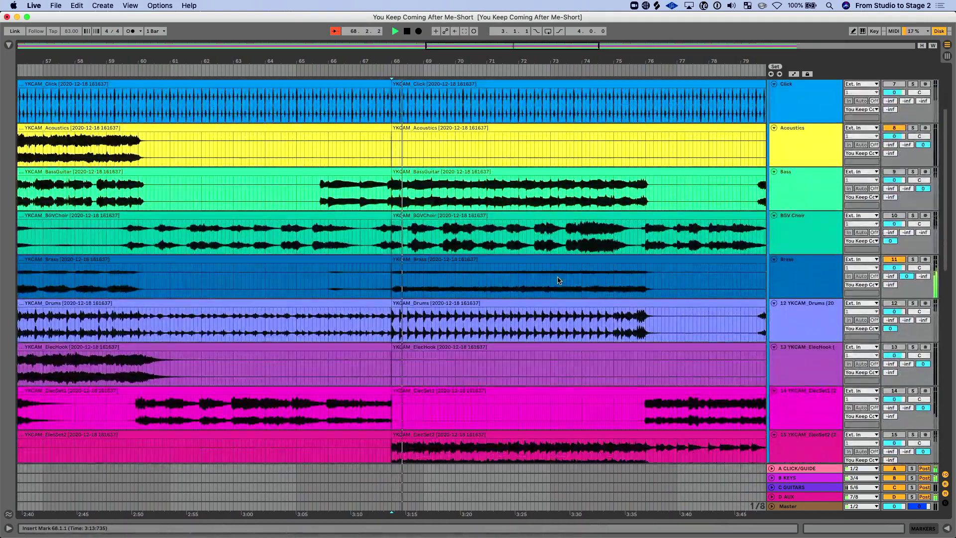
{"action": "scroll", "coordinate": [490, 243], "scroll_direction": "down", "scroll_amount": 8}
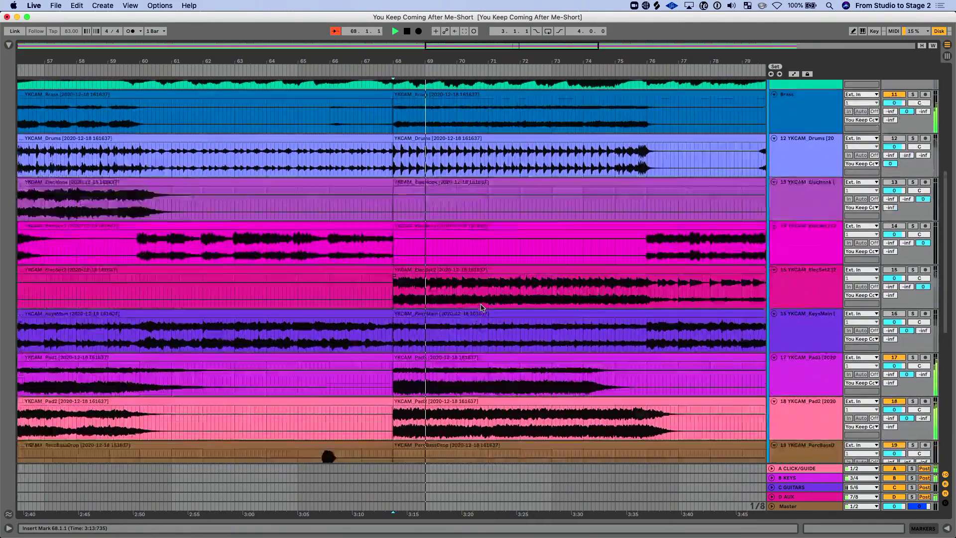
{"action": "key", "text": "space"}
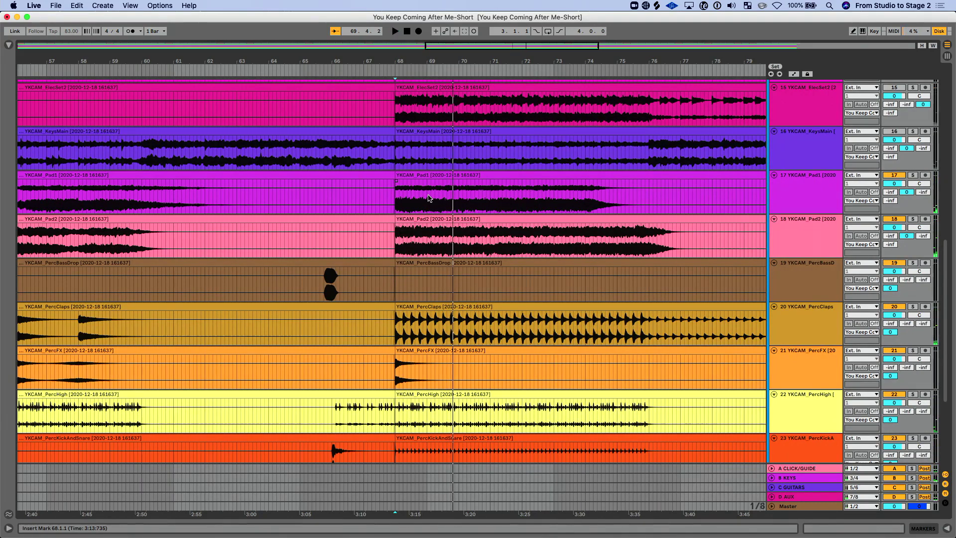
{"action": "scroll", "coordinate": [428, 198], "scroll_direction": "up", "scroll_amount": 14}
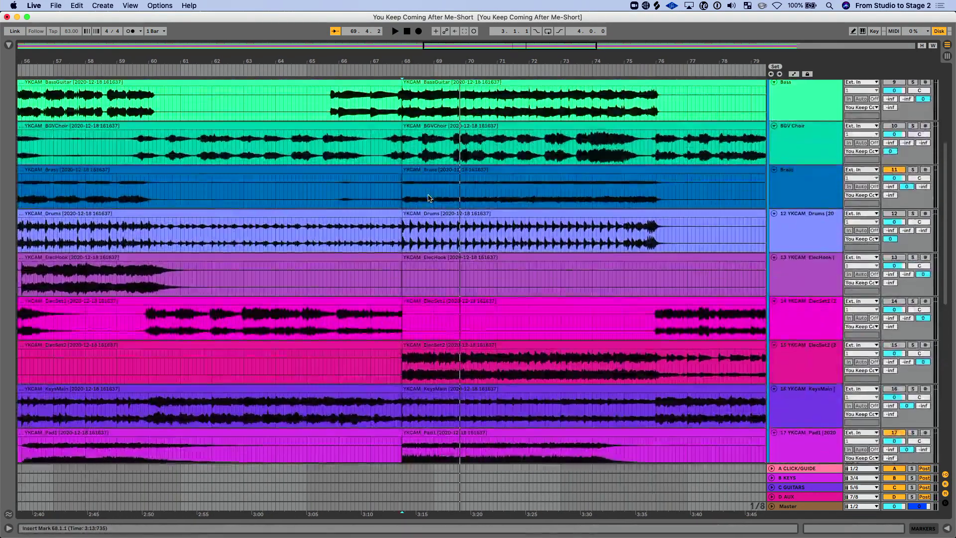
{"action": "scroll", "coordinate": [428, 198], "scroll_direction": "up", "scroll_amount": 5}
{"action": "key", "text": "minus"}
{"action": "key", "text": "minus"}
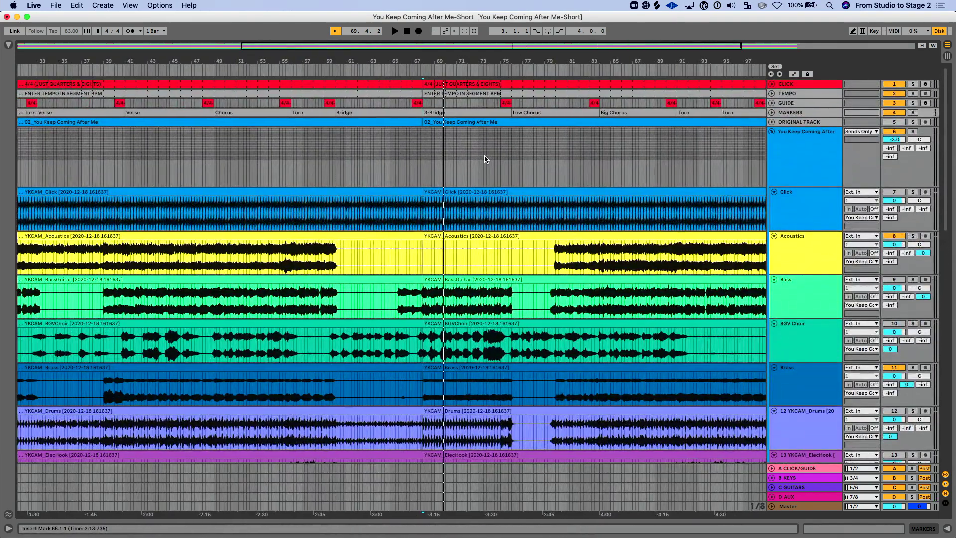
{"action": "left_click", "coordinate": [773, 133]}
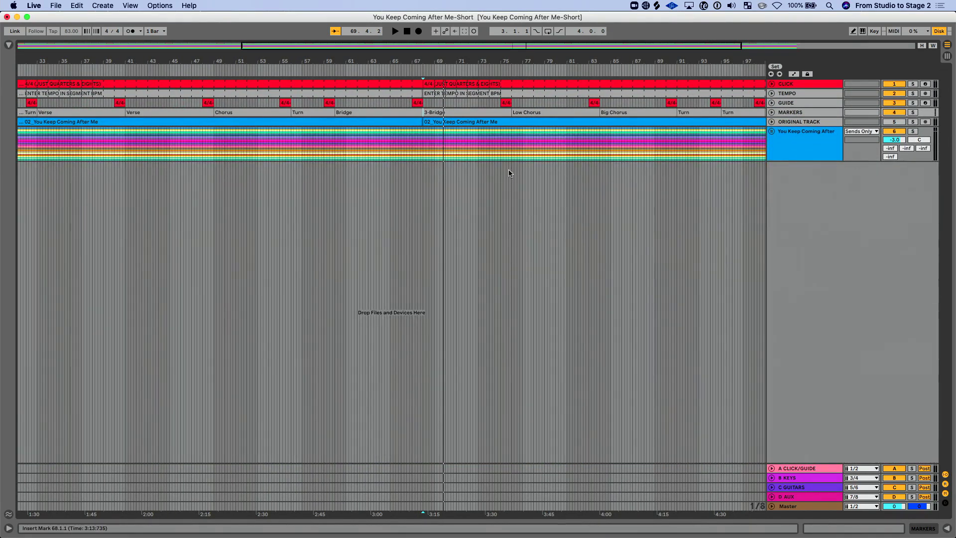
{"action": "scroll", "coordinate": [483, 158], "scroll_direction": "right", "scroll_amount": 4}
Duplicate the Big Chorus, bars 84–91, right after itself
{"action": "scroll", "coordinate": [483, 158], "scroll_direction": "right", "scroll_amount": 3}
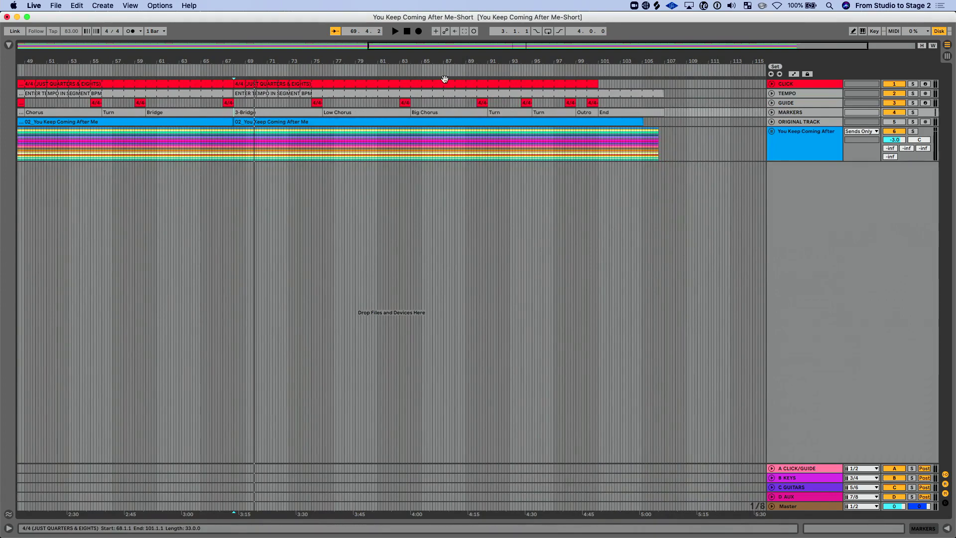
{"action": "left_click_drag", "start_coordinate": [445, 74], "coordinate": [534, 83]}
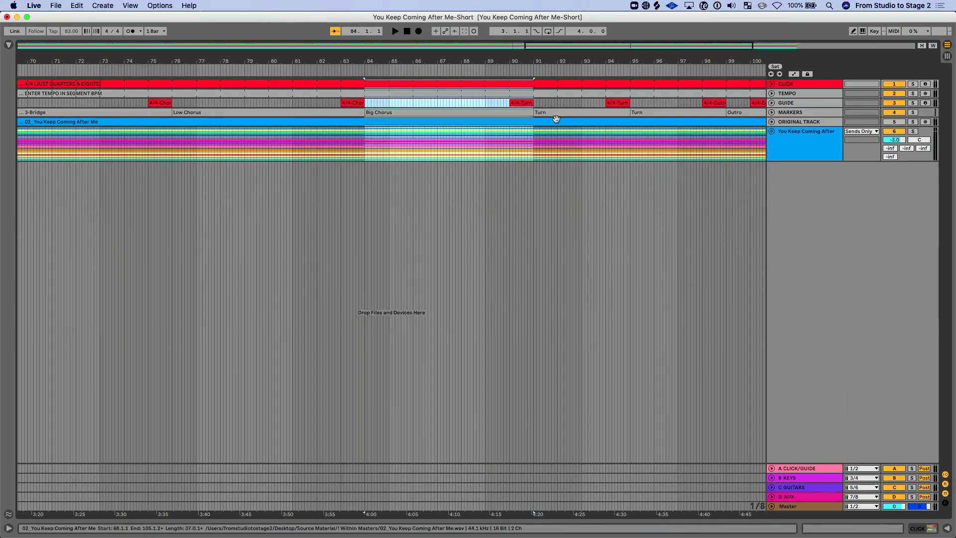
{"action": "key", "text": "ctrl+d"}
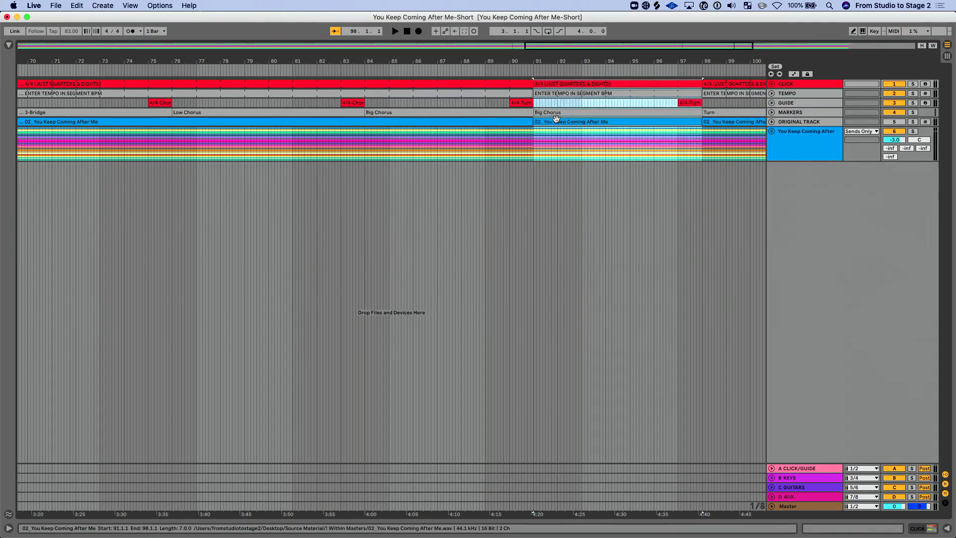
{"action": "left_click", "coordinate": [554, 207]}
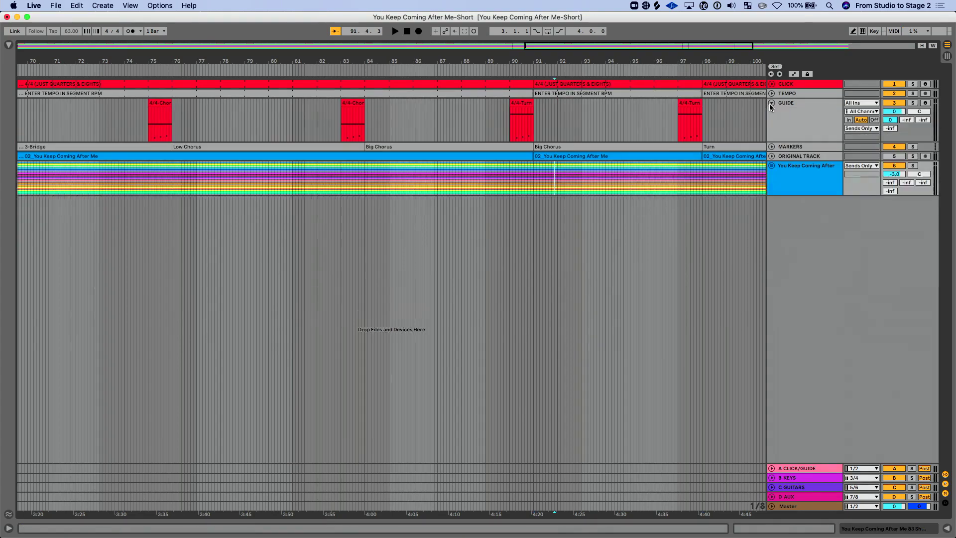
Audition the guide cues at bars 83 and 90, briefly soloing the GUIDE track
{"action": "left_click", "coordinate": [521, 102]}
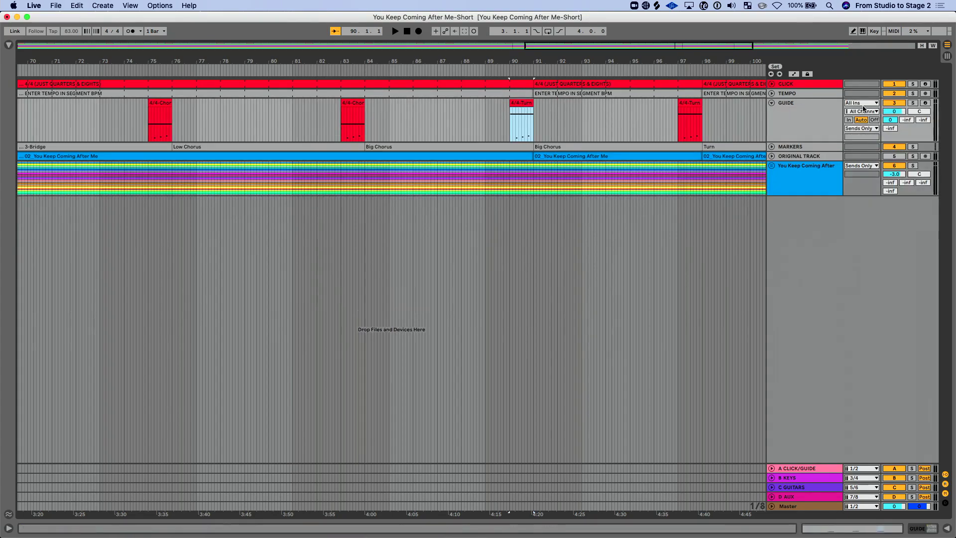
{"action": "left_click", "coordinate": [912, 103]}
{"action": "scroll", "coordinate": [911, 104], "scroll_direction": "right", "scroll_amount": 5}
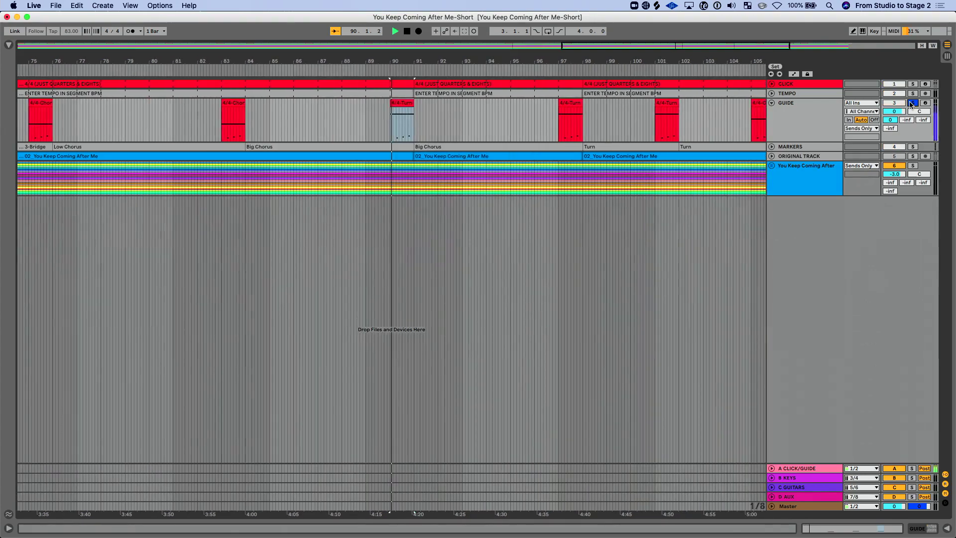
{"action": "left_click", "coordinate": [912, 103]}
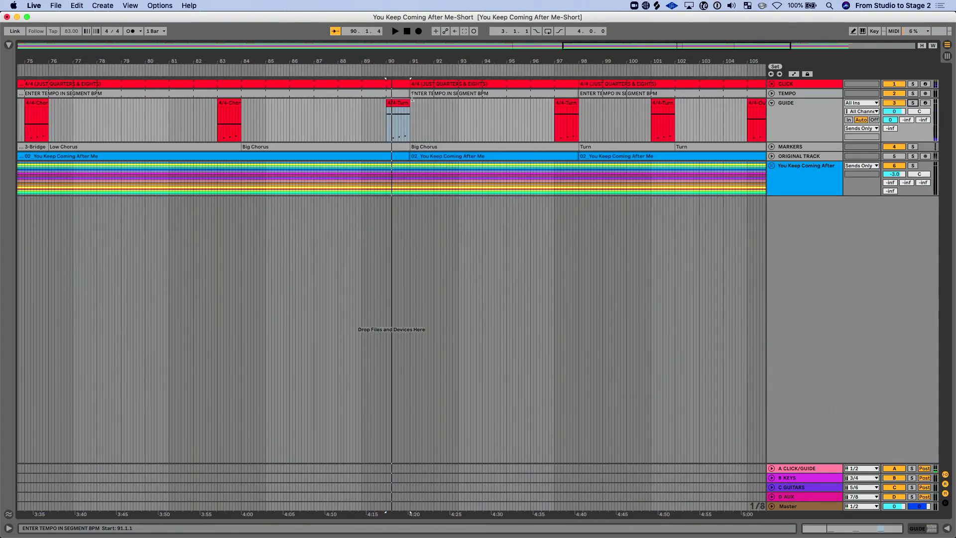
{"action": "left_click", "coordinate": [399, 106]}
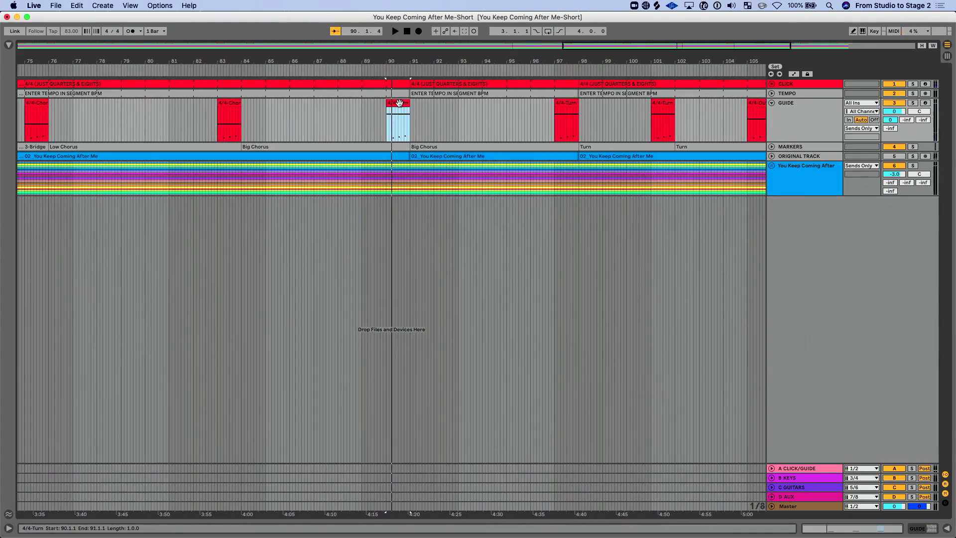
{"action": "left_click", "coordinate": [236, 103]}
{"action": "key", "text": "space"}
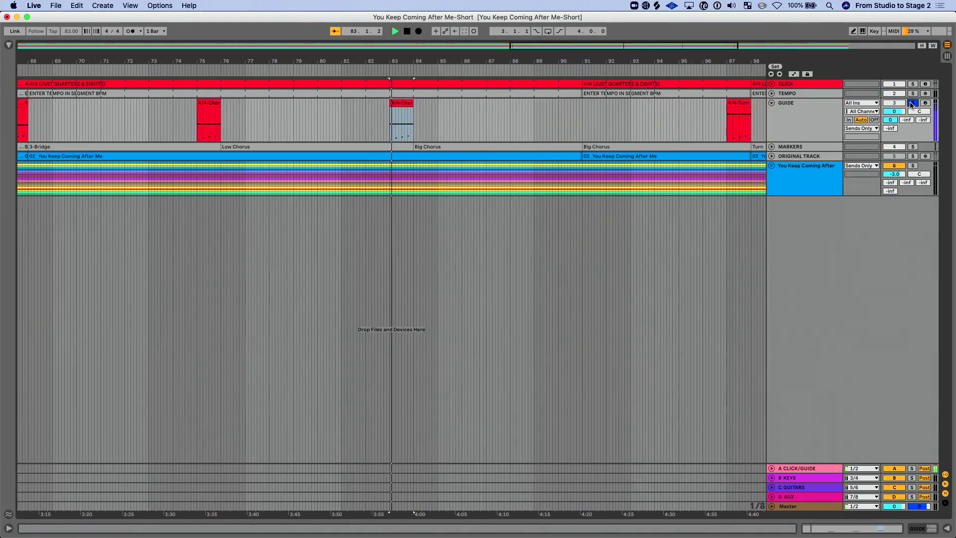
Copy the 4/4-Chorus guide cue from bar 83 onto bar 90 and play from bar 89
{"action": "left_click", "coordinate": [402, 103]}
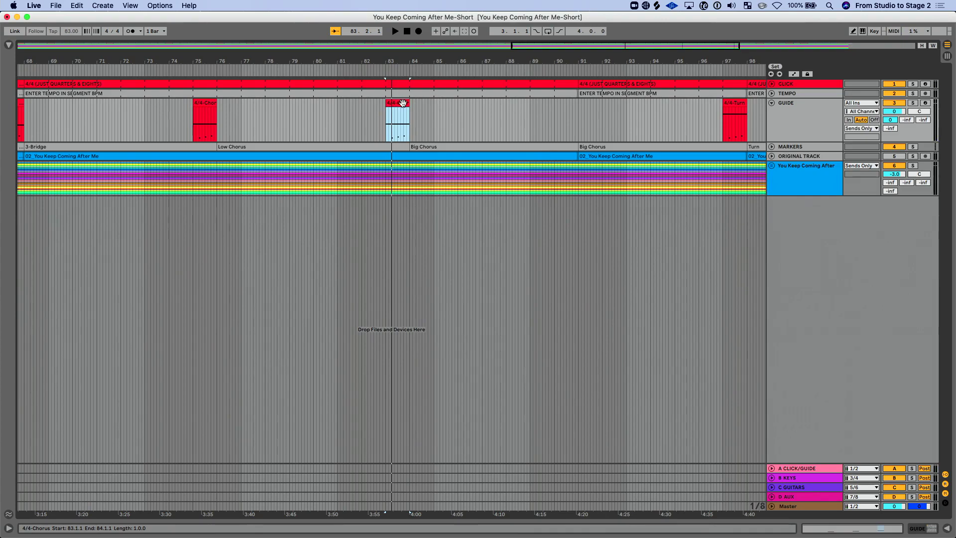
{"action": "left_click_drag", "start_coordinate": [402, 103], "coordinate": [569, 111]}
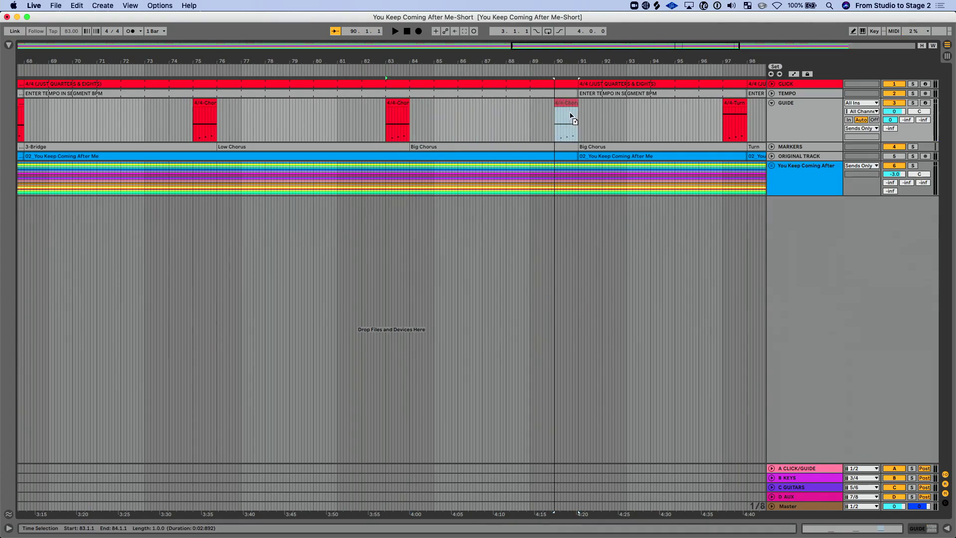
{"action": "left_click", "coordinate": [539, 67]}
{"action": "scroll", "coordinate": [752, 175], "scroll_direction": "right", "scroll_amount": 5}
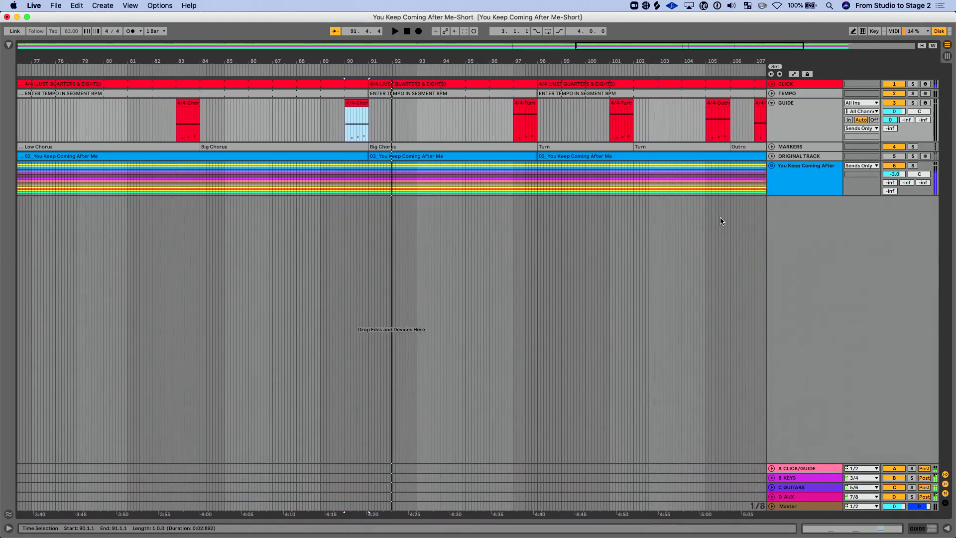
{"action": "scroll", "coordinate": [721, 221], "scroll_direction": "down", "scroll_amount": 3}
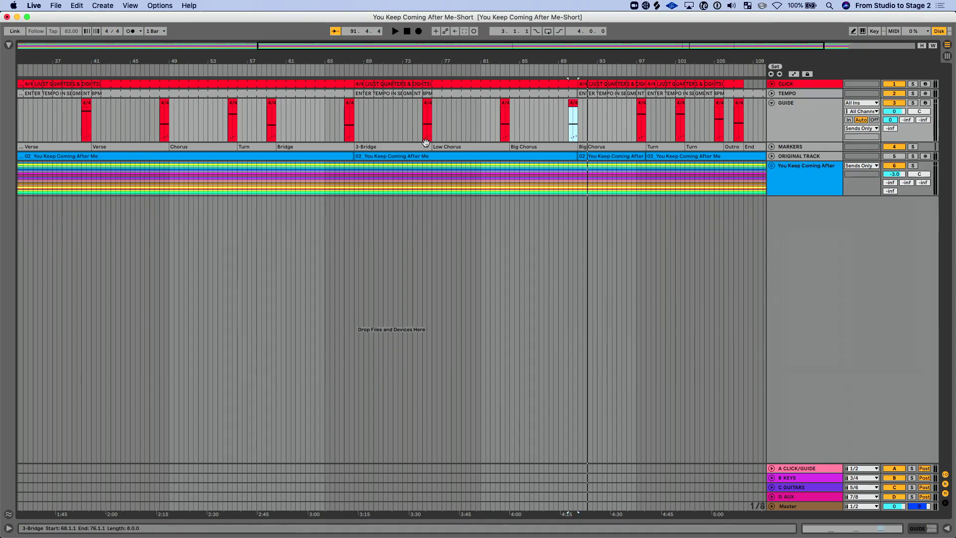
{"action": "scroll", "coordinate": [425, 144], "scroll_direction": "left", "scroll_amount": 5}
Apply Edit > Delete Time to the selected bars 90–91
{"action": "left_click", "coordinate": [77, 6]}
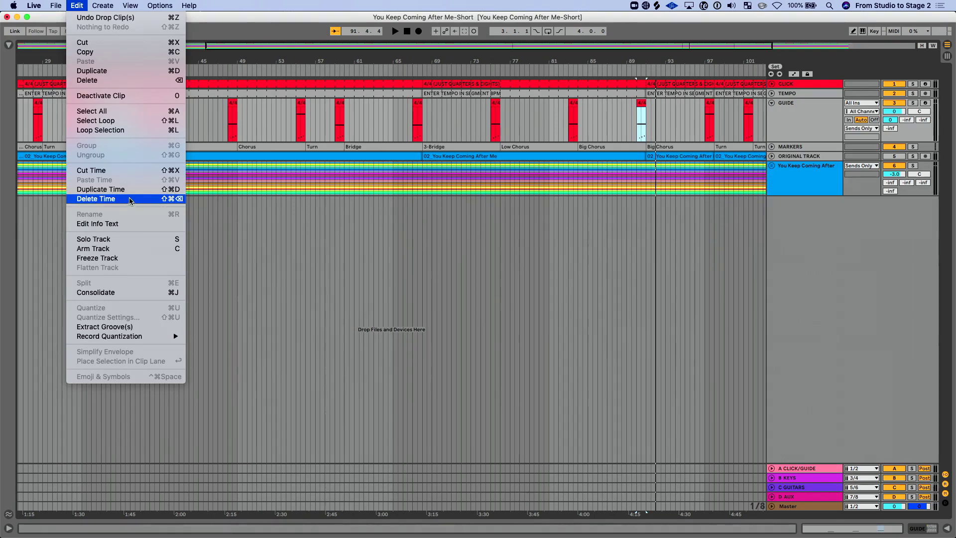
{"action": "left_click", "coordinate": [134, 171]}
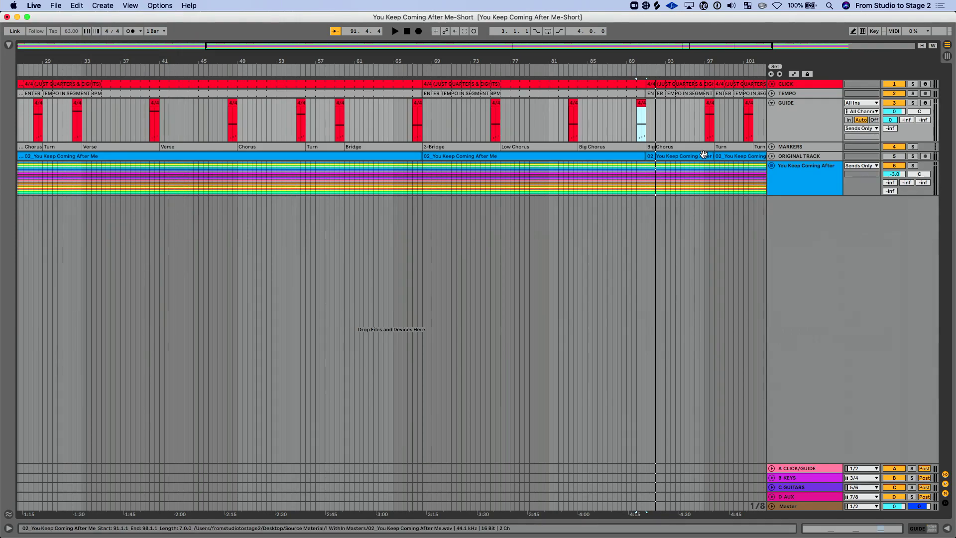
Route the You Keep Coming After track to Master, switch off return A, and play from bar 68
{"action": "key", "text": "Tab"}
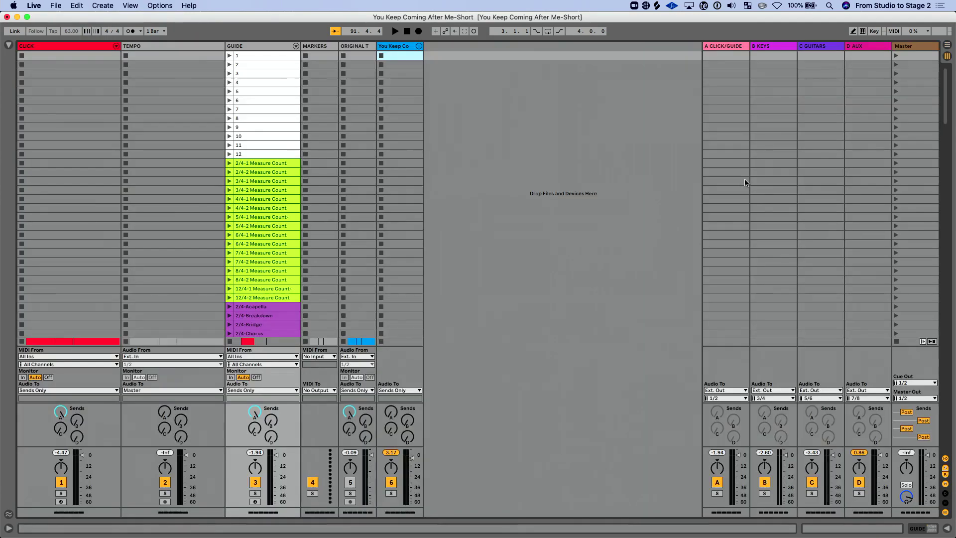
{"action": "left_click", "coordinate": [411, 391]}
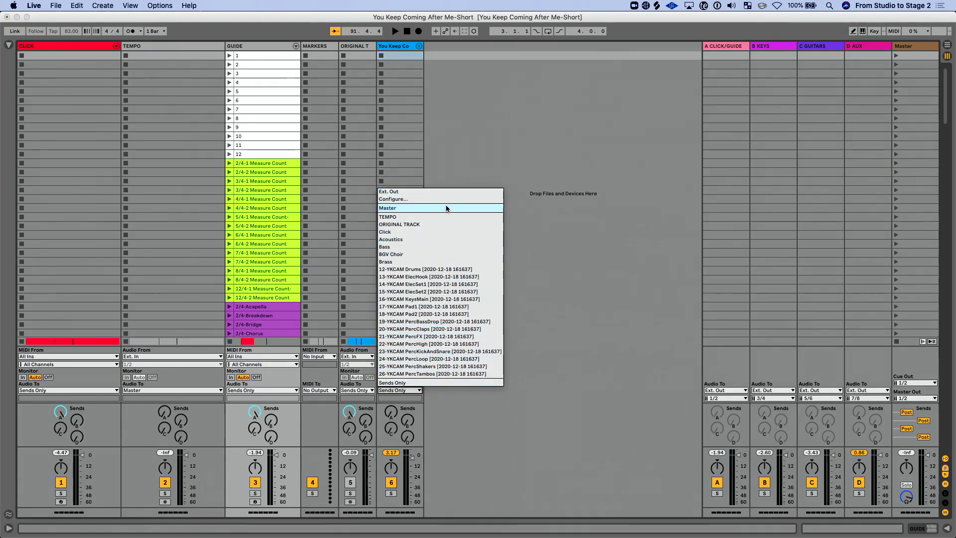
{"action": "left_click", "coordinate": [498, 208]}
{"action": "left_click", "coordinate": [717, 482]}
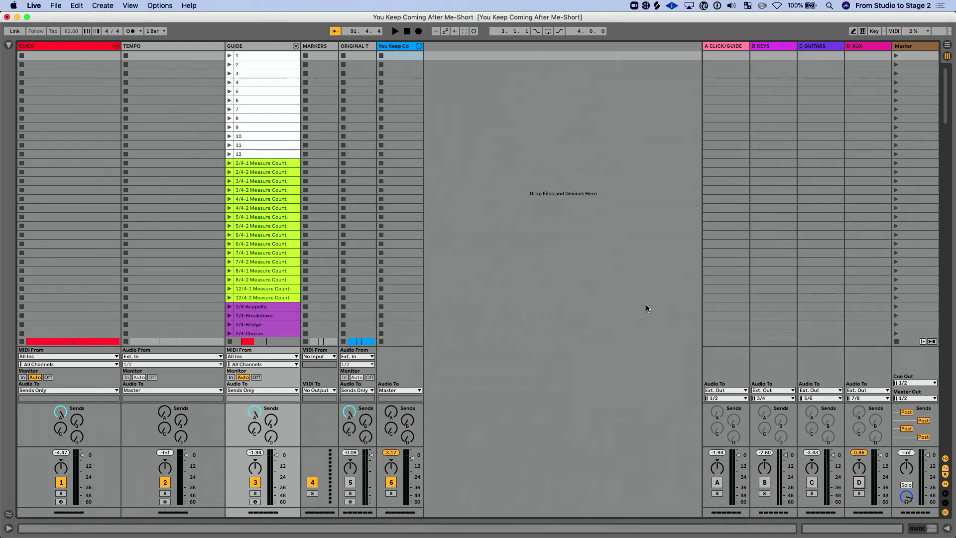
{"action": "key", "text": "Tab"}
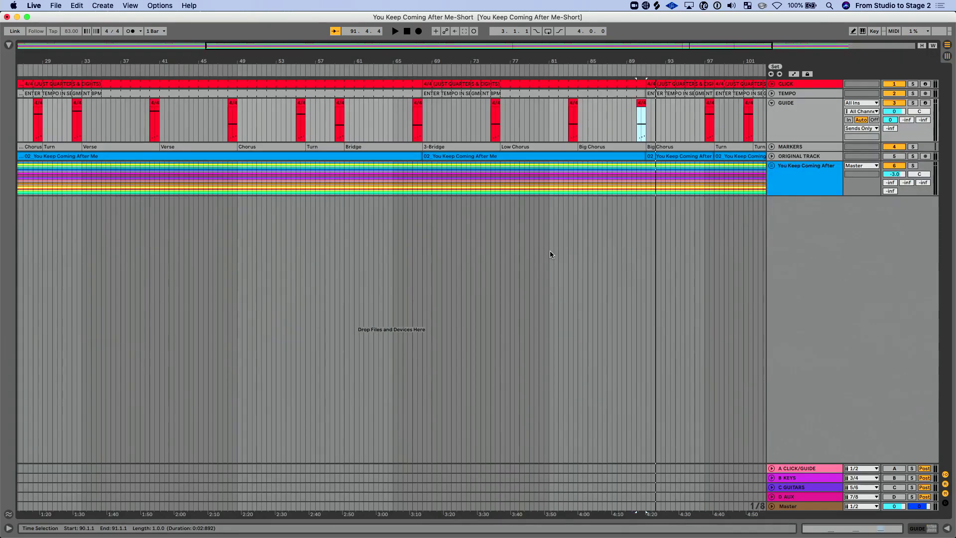
{"action": "left_click", "coordinate": [418, 69]}
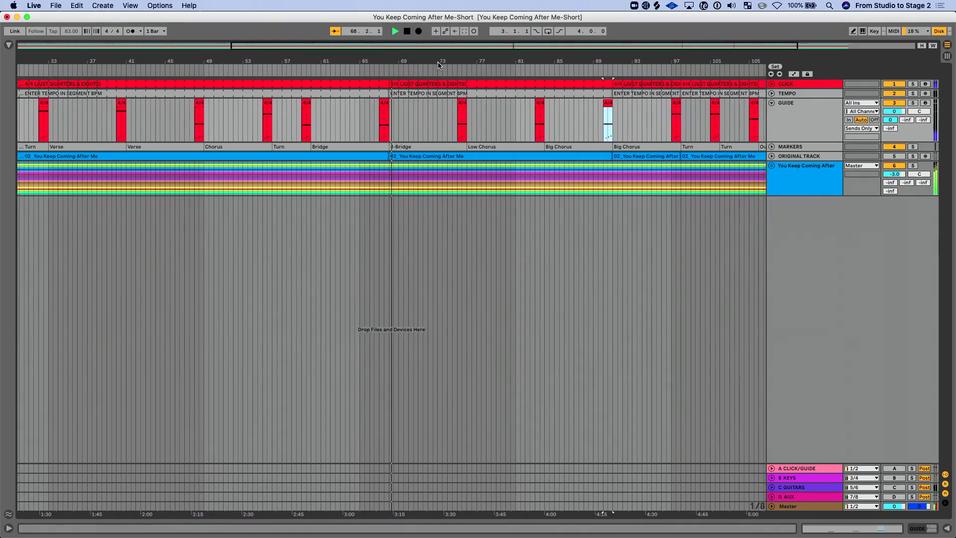
Switch off return tracks B and C, reactivate track 5, and check its output routing
{"action": "key", "text": "Tab"}
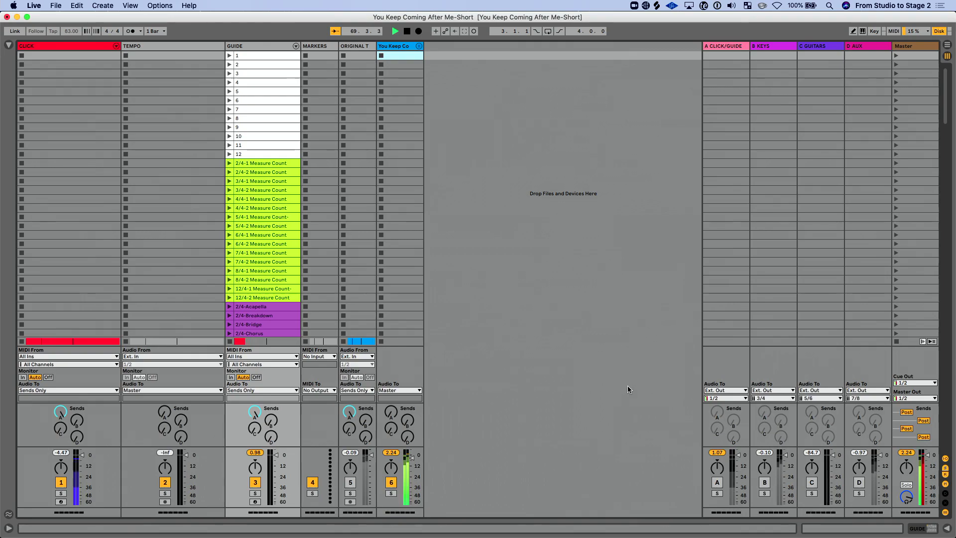
{"action": "left_click", "coordinate": [766, 482]}
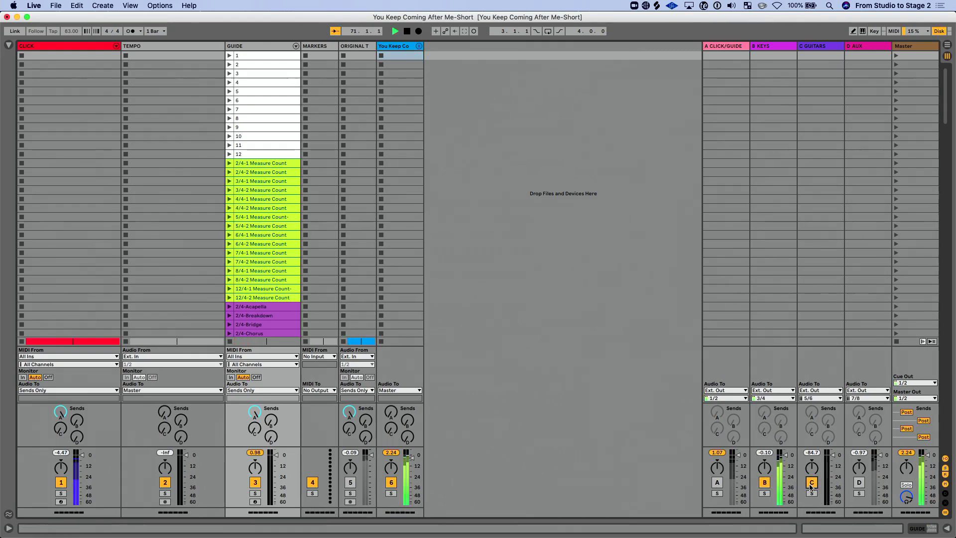
{"action": "left_click", "coordinate": [811, 482]}
{"action": "left_click", "coordinate": [764, 482]}
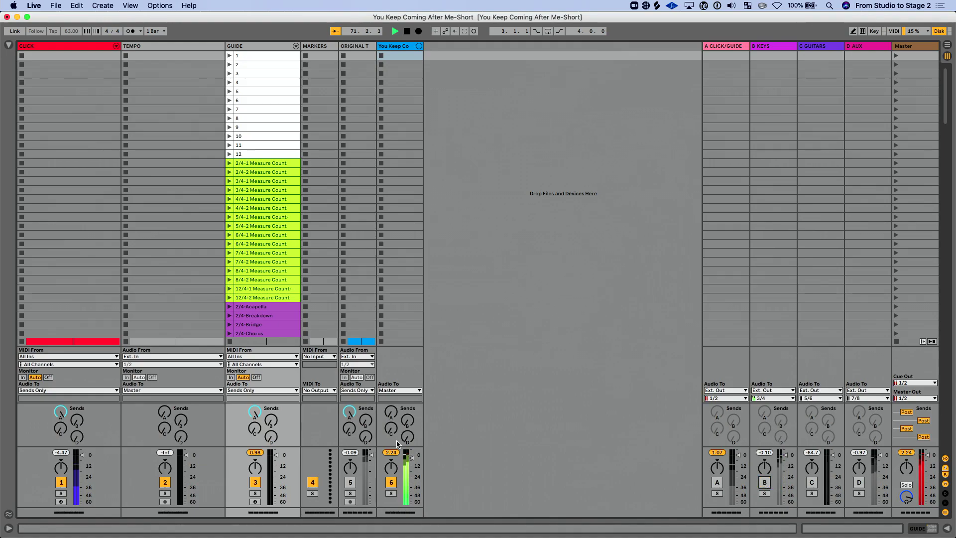
{"action": "left_click", "coordinate": [350, 482]}
{"action": "key", "text": "Tab"}
{"action": "key", "text": "Tab"}
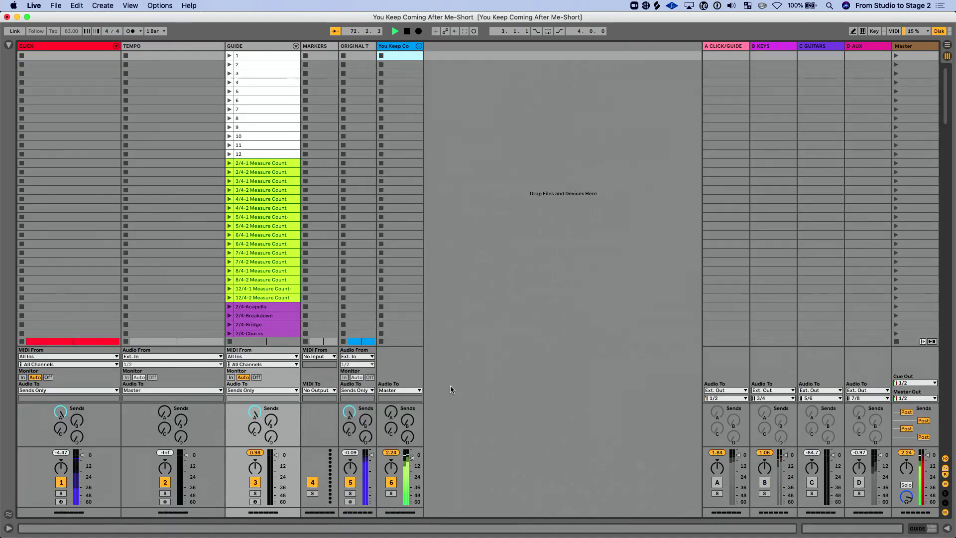
{"action": "left_click", "coordinate": [364, 391]}
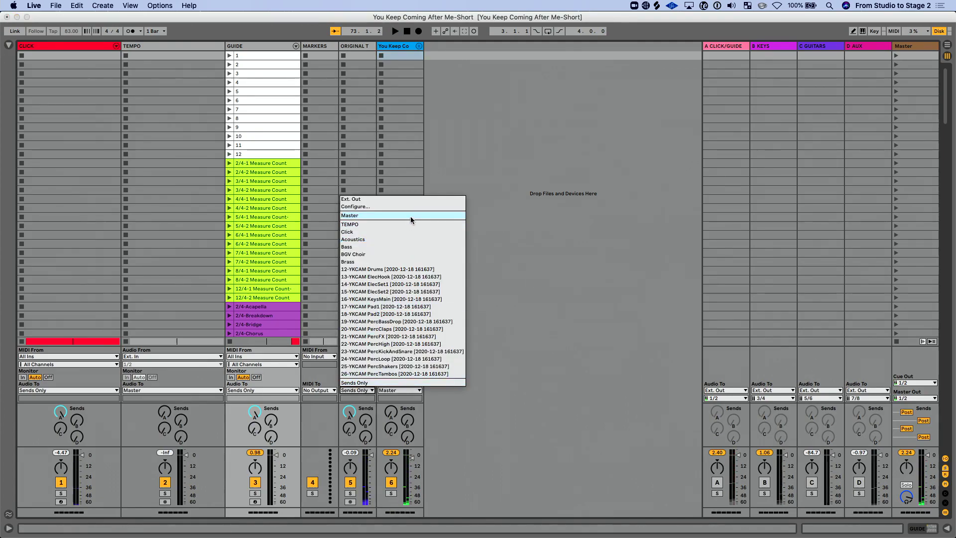
{"action": "left_click", "coordinate": [499, 263]}
{"action": "key", "text": "Tab"}
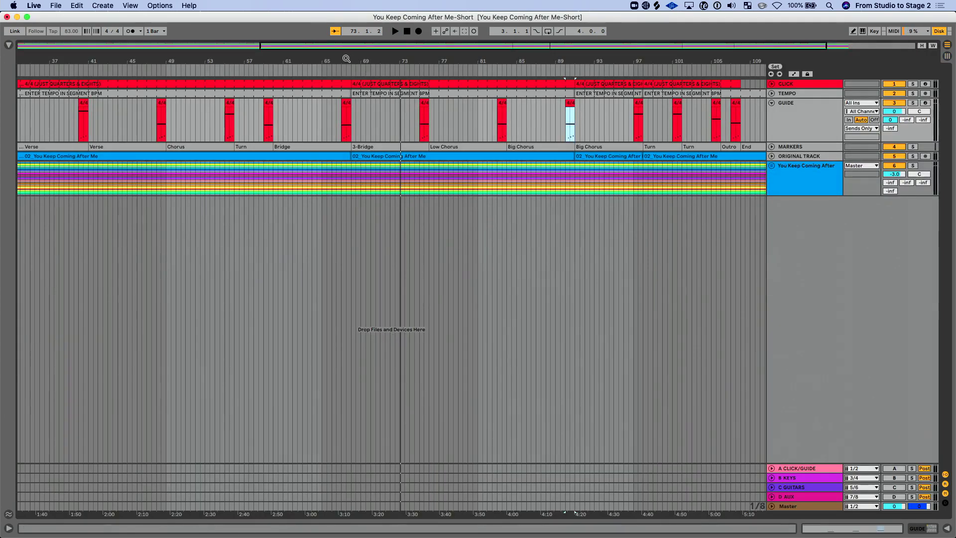
Unfold the ORIGINAL TRACK group and zoom in closely around bar 68
{"action": "left_click_drag", "start_coordinate": [332, 65], "coordinate": [387, 58]}
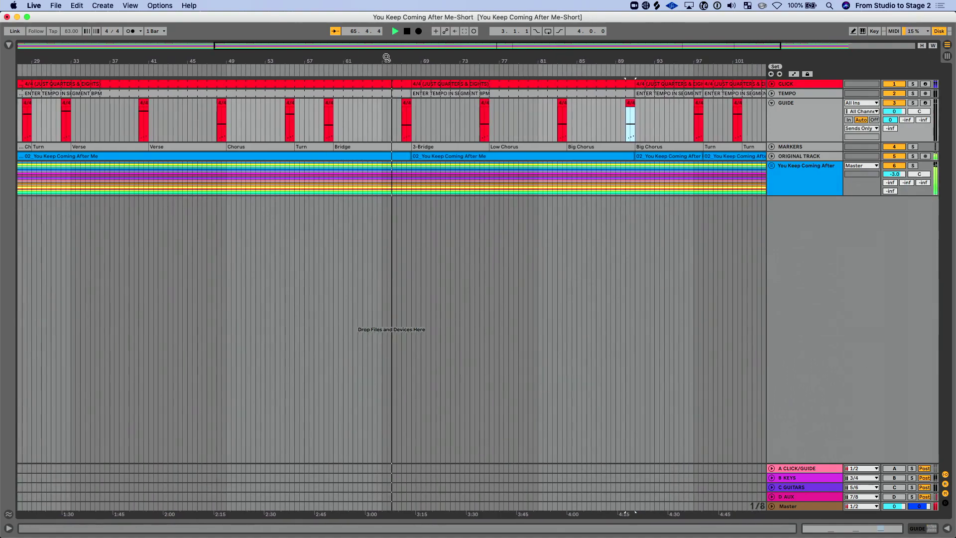
{"action": "left_click", "coordinate": [771, 157]}
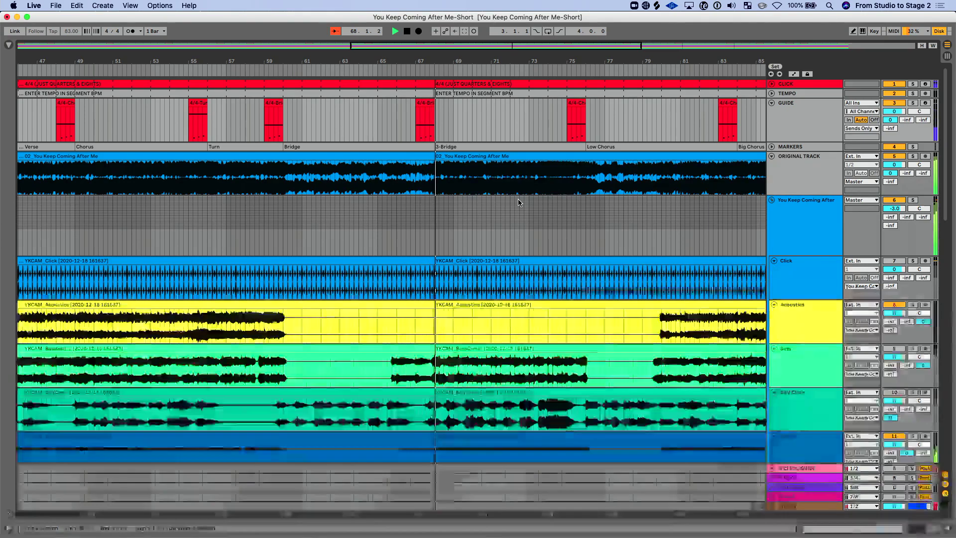
{"action": "key", "text": "space"}
{"action": "key", "text": "plus"}
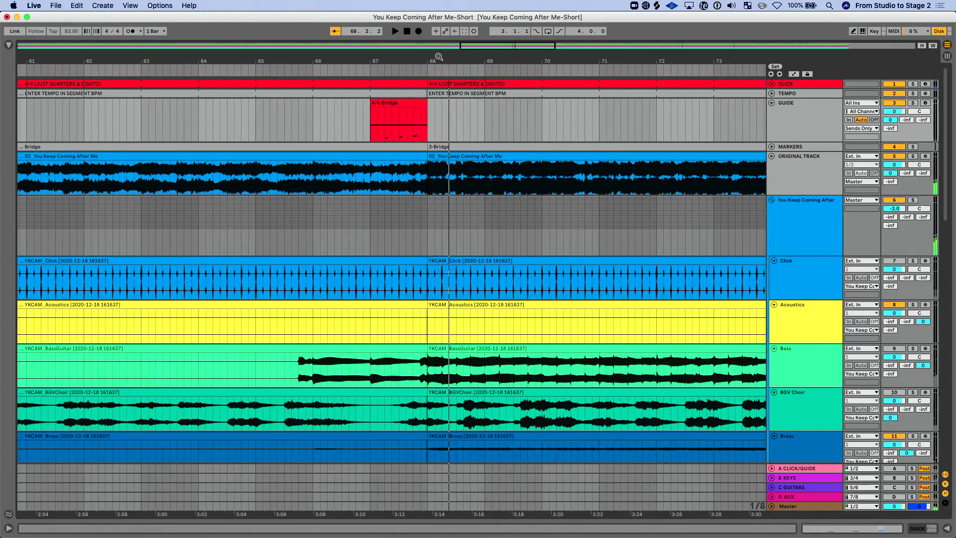
Split the original song clip at 67.3.1–68.3.3, solo it, and play from 67.1.3
{"action": "left_click", "coordinate": [400, 178]}
{"action": "left_click_drag", "start_coordinate": [400, 179], "coordinate": [465, 180]}
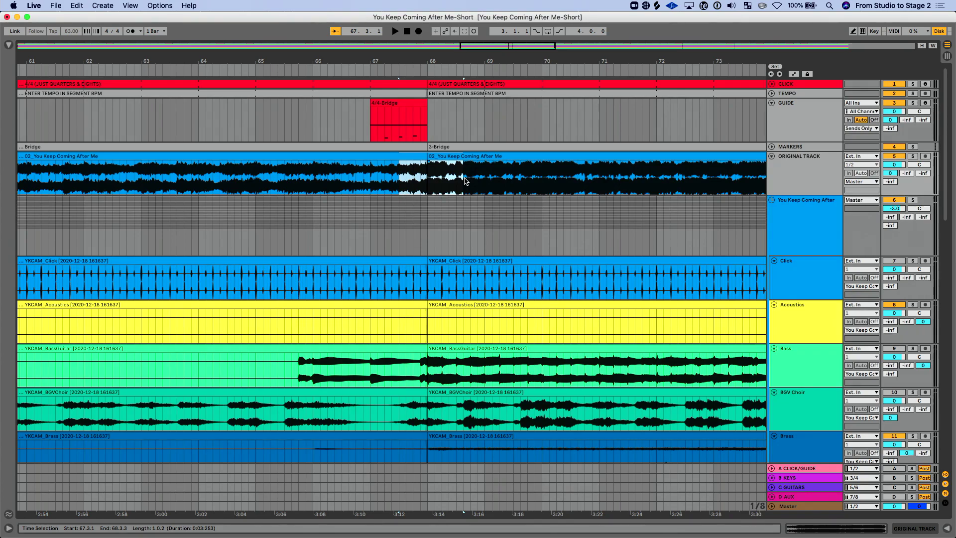
{"action": "key", "text": "super+e"}
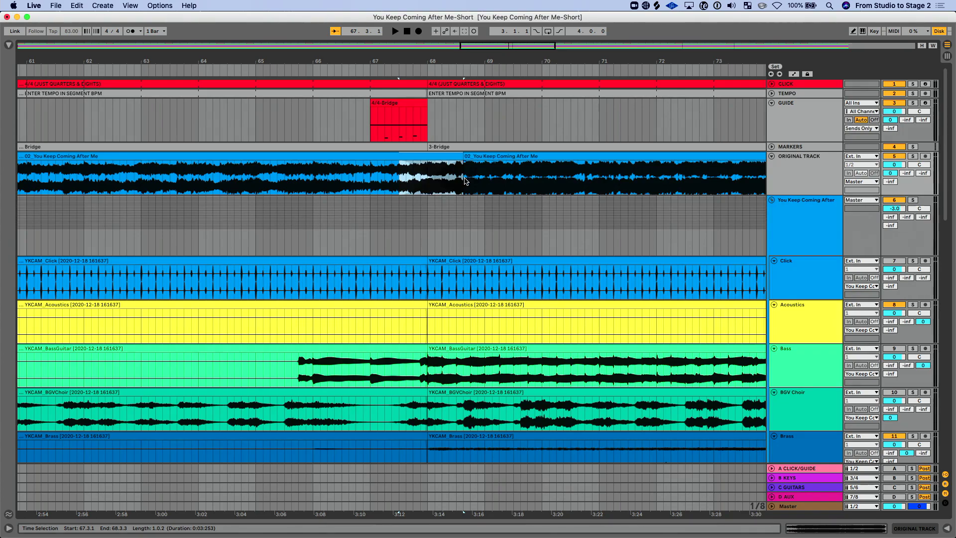
{"action": "left_click", "coordinate": [912, 157]}
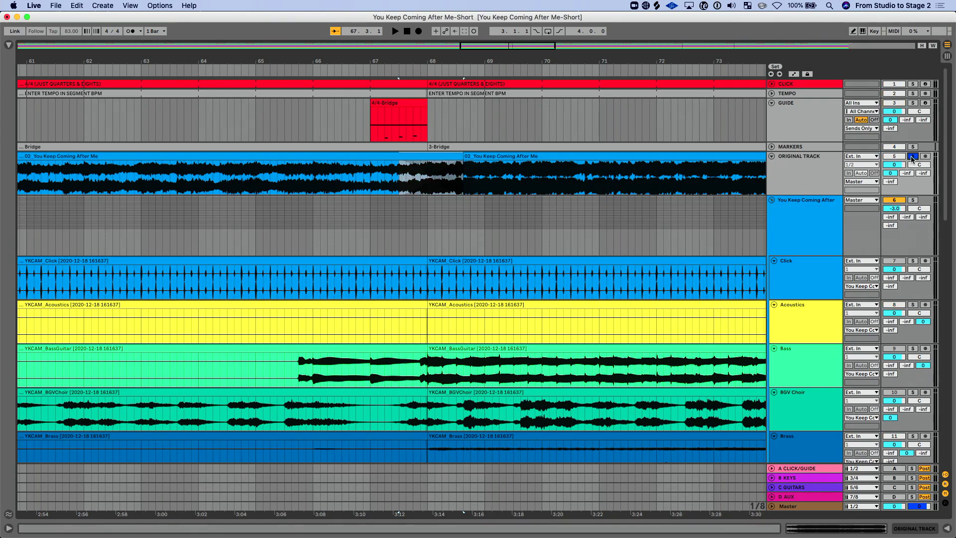
{"action": "left_click", "coordinate": [380, 173]}
{"action": "key", "text": "space"}
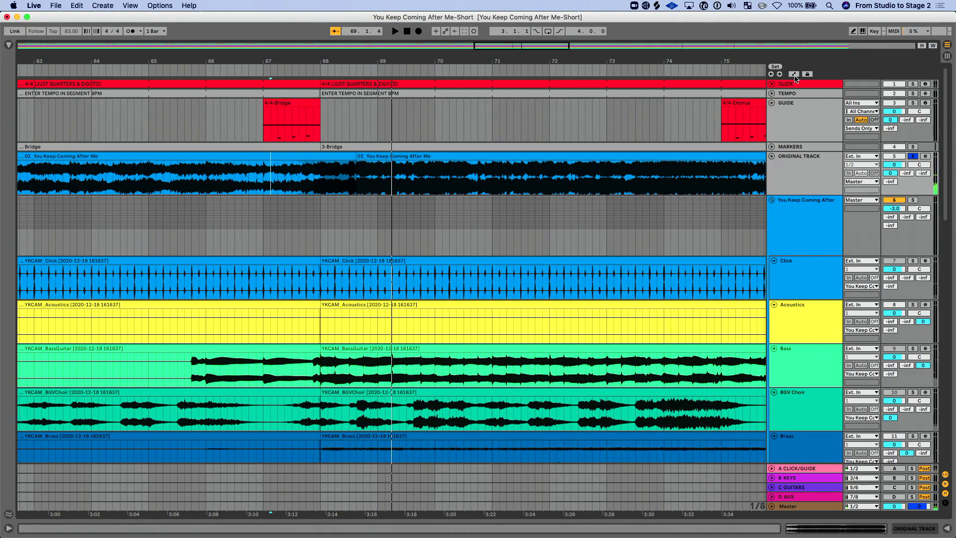
{"action": "left_click", "coordinate": [334, 178]}
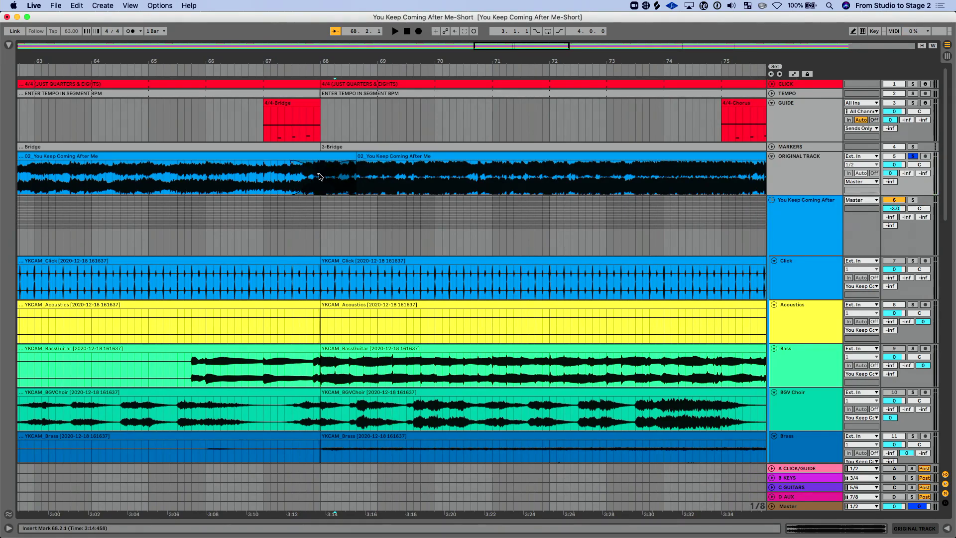
{"action": "left_click", "coordinate": [288, 182]}
{"action": "key", "text": "space"}
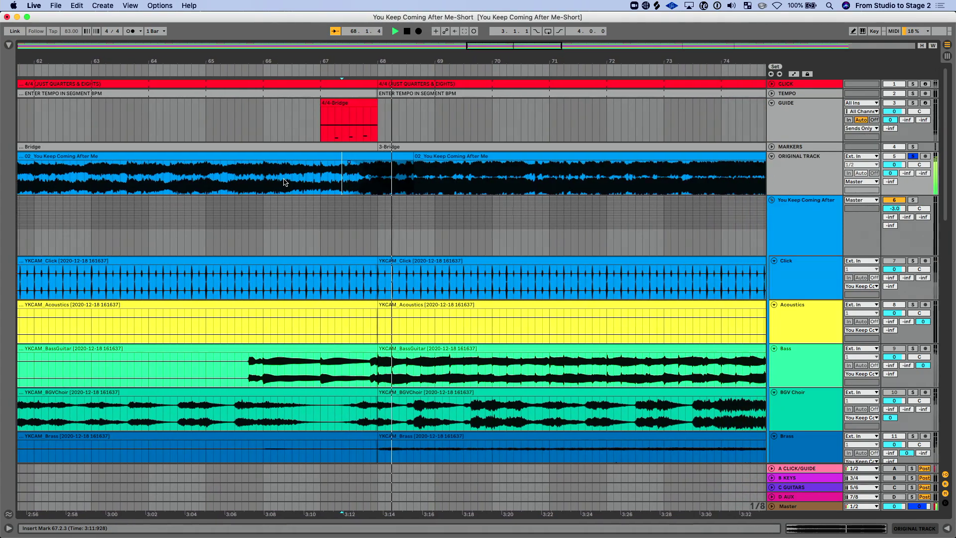
{"action": "scroll", "coordinate": [687, 194], "scroll_direction": "down", "scroll_amount": 2}
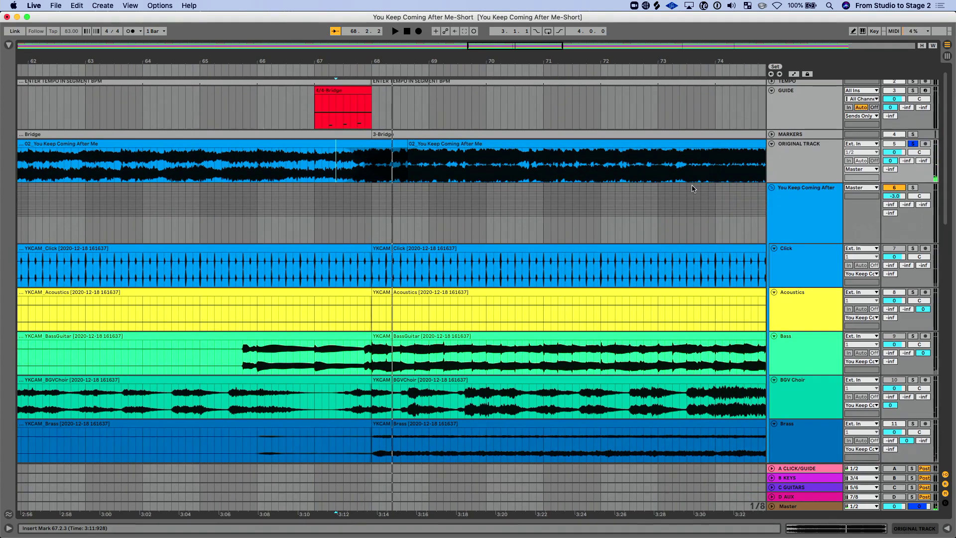
{"action": "scroll", "coordinate": [692, 188], "scroll_direction": "down", "scroll_amount": 3}
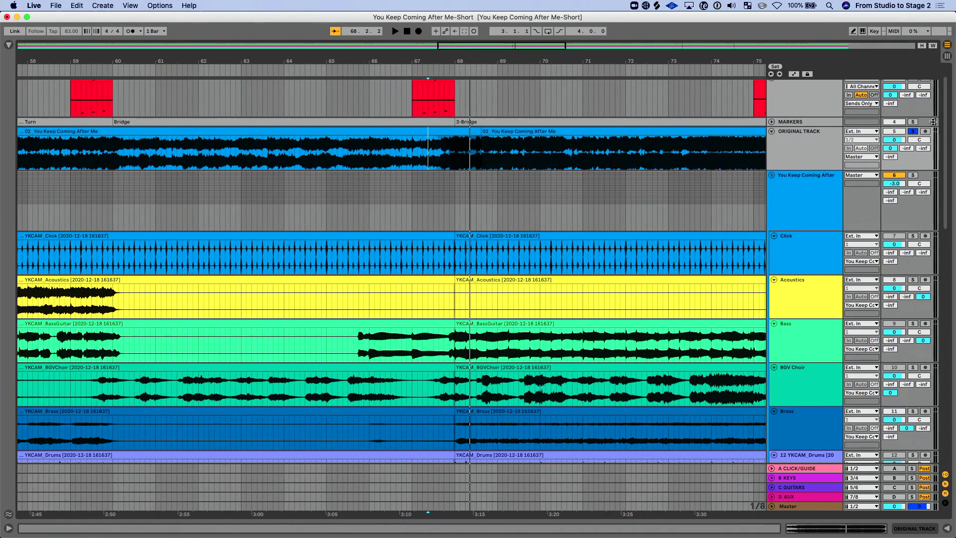
{"action": "scroll", "coordinate": [487, 224], "scroll_direction": "down", "scroll_amount": 5}
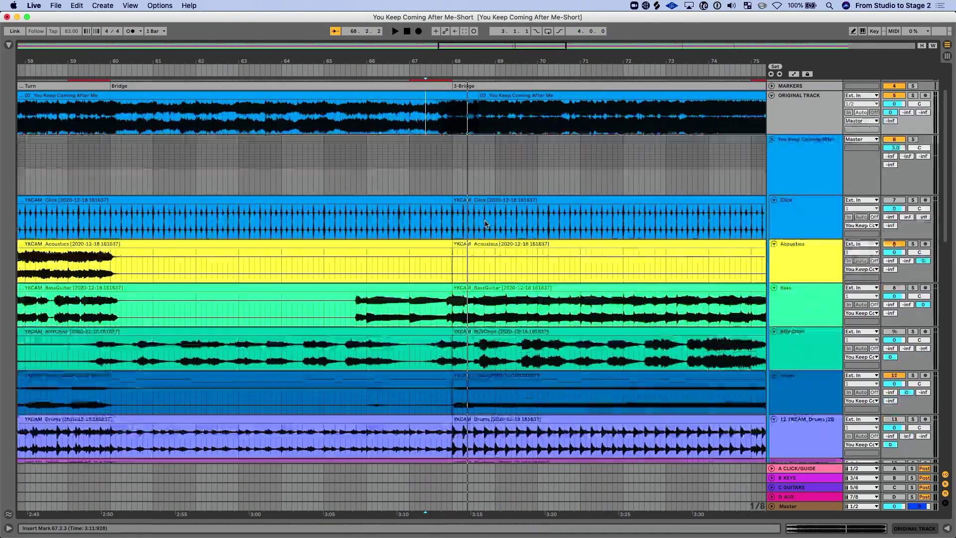
{"action": "scroll", "coordinate": [485, 222], "scroll_direction": "down", "scroll_amount": 15}
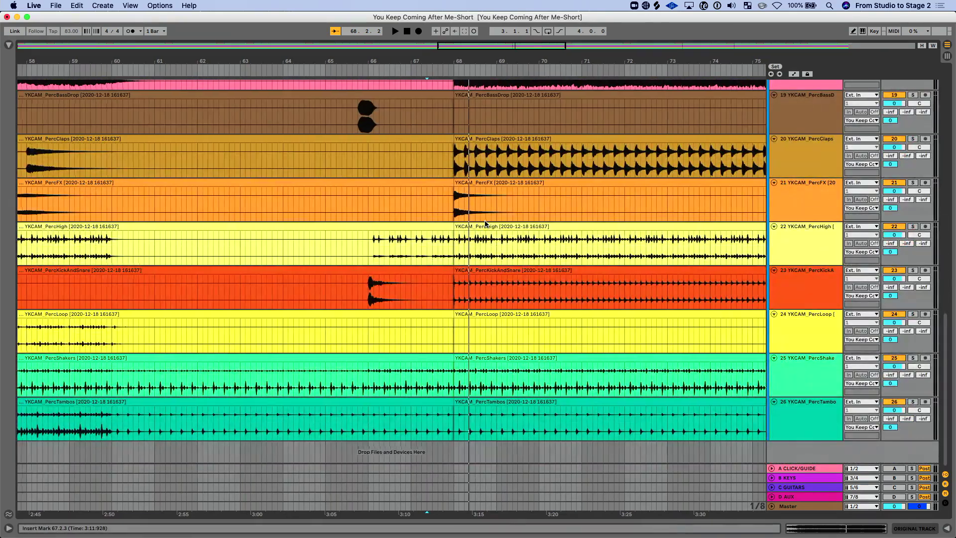
Create crossfades on all tracks across the 67.2.3–68.3.3 bridge join
{"action": "left_click", "coordinate": [419, 418]}
{"action": "scroll", "coordinate": [415, 419], "scroll_direction": "up", "scroll_amount": 4}
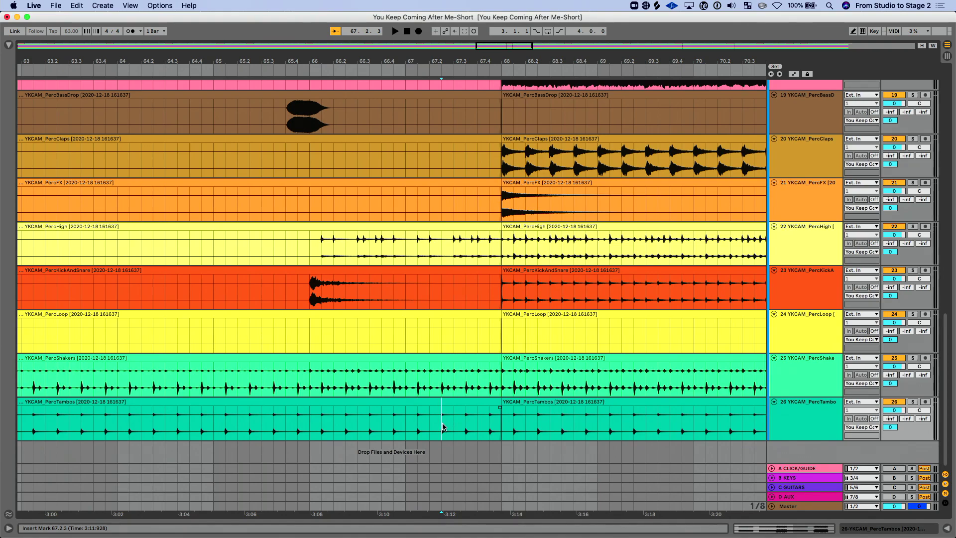
{"action": "left_click_drag", "start_coordinate": [443, 427], "coordinate": [564, 170]}
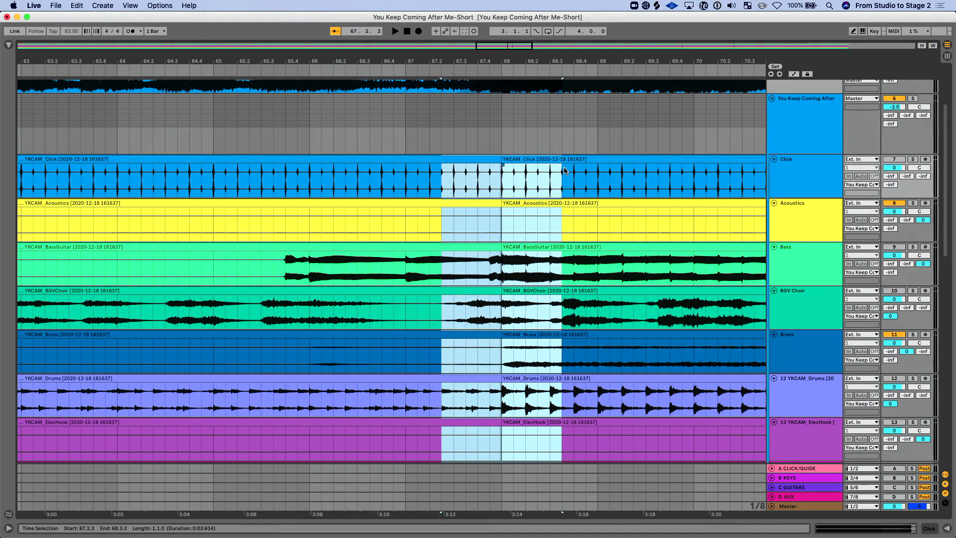
{"action": "key", "text": "super+alt+f"}
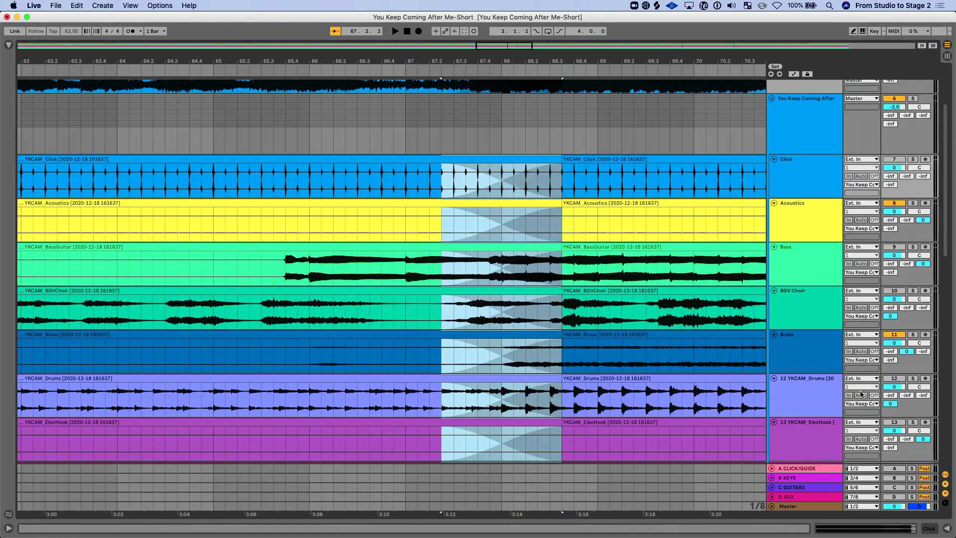
Reactivate the Drums, ElecHook and KeysMain tracks and play back through the join
{"action": "left_click", "coordinate": [891, 379]}
{"action": "scroll", "coordinate": [892, 380], "scroll_direction": "down", "scroll_amount": 1}
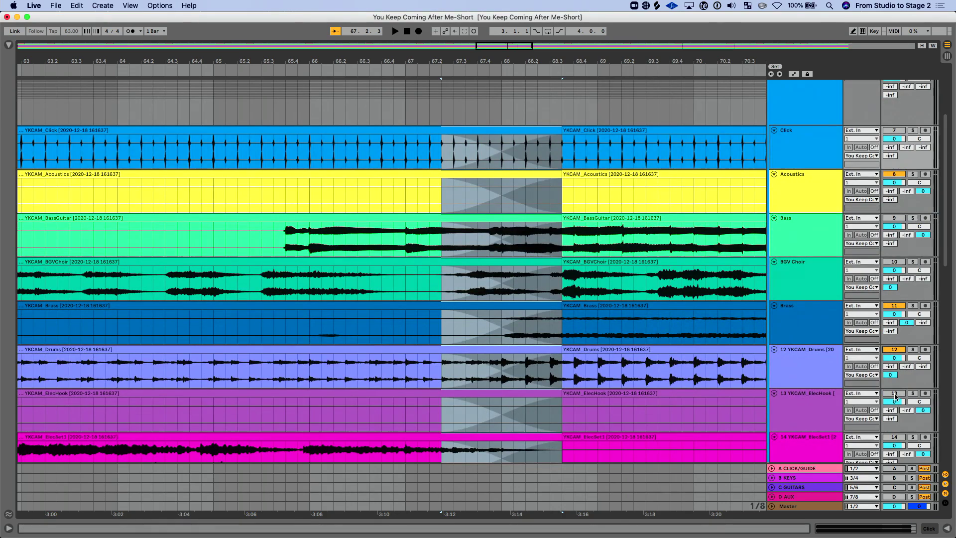
{"action": "left_click", "coordinate": [895, 394]}
{"action": "scroll", "coordinate": [891, 397], "scroll_direction": "down", "scroll_amount": 1}
{"action": "scroll", "coordinate": [893, 403], "scroll_direction": "down", "scroll_amount": 2}
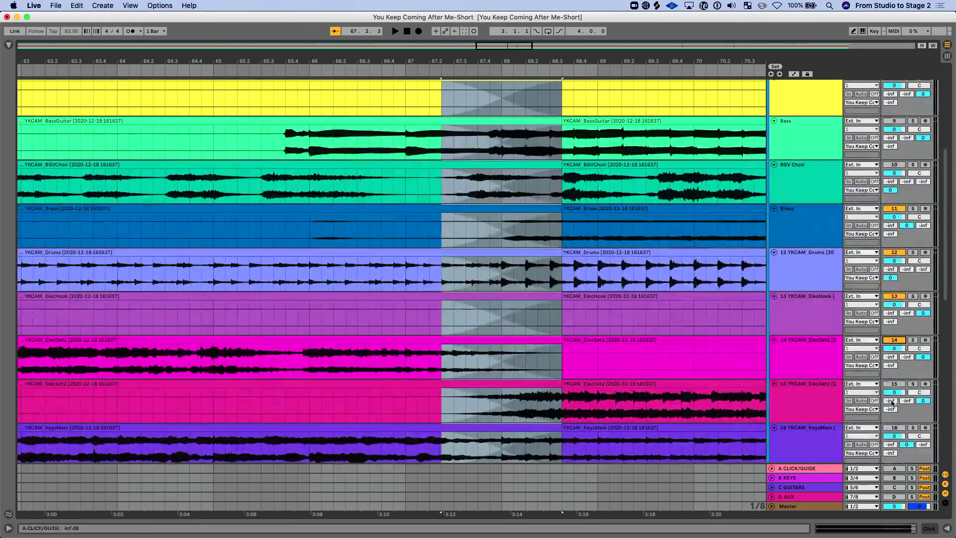
{"action": "left_click", "coordinate": [894, 428]}
{"action": "scroll", "coordinate": [893, 430], "scroll_direction": "down", "scroll_amount": 2}
{"action": "scroll", "coordinate": [890, 329], "scroll_direction": "up", "scroll_amount": 4}
{"action": "scroll", "coordinate": [890, 329], "scroll_direction": "up", "scroll_amount": 3}
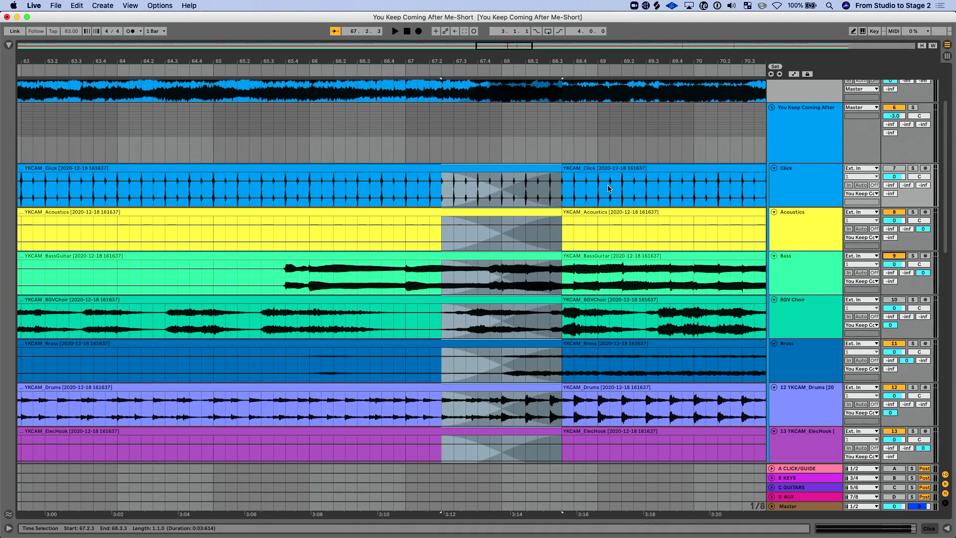
{"action": "left_click", "coordinate": [377, 68]}
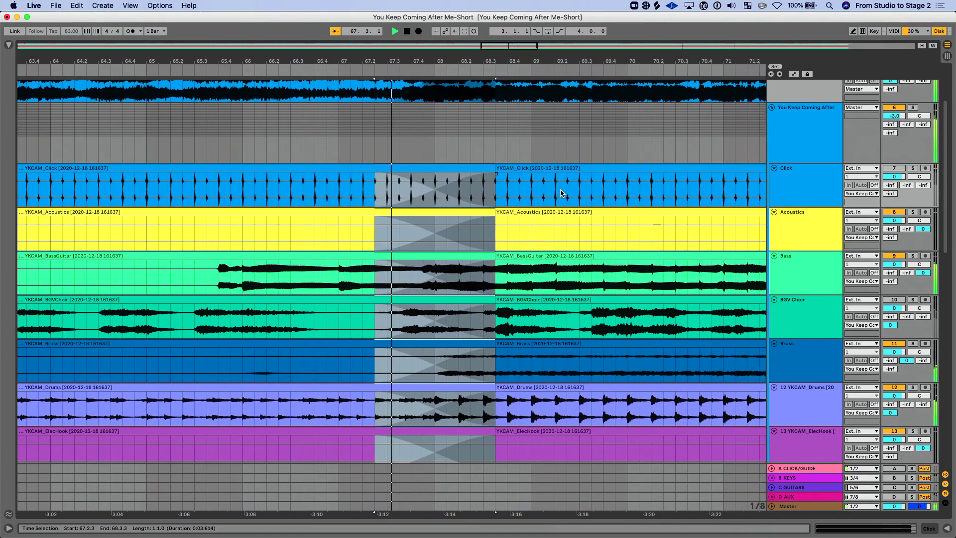
{"action": "scroll", "coordinate": [561, 194], "scroll_direction": "up", "scroll_amount": 5}
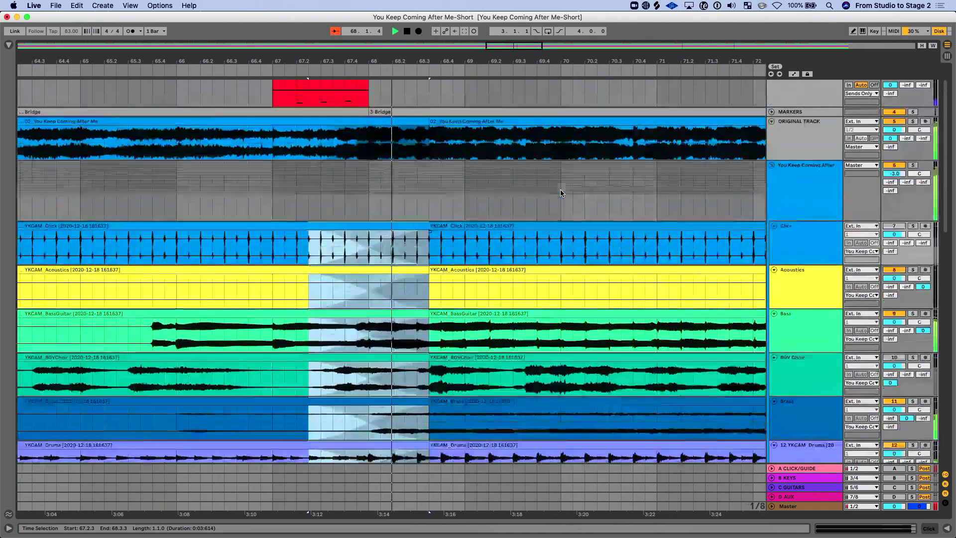
{"action": "key", "text": "space"}
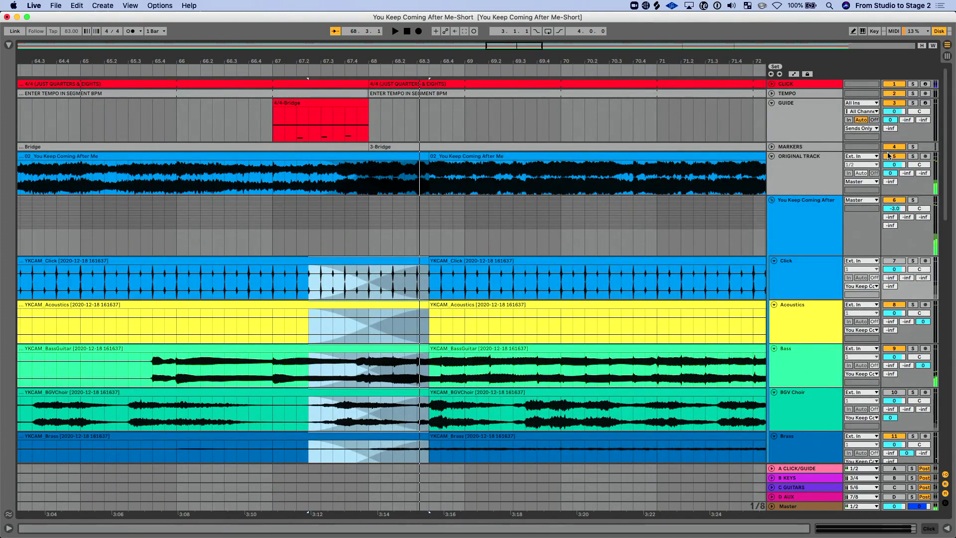
Replay the crossfaded bridge join from just before it
{"action": "left_click", "coordinate": [247, 72]}
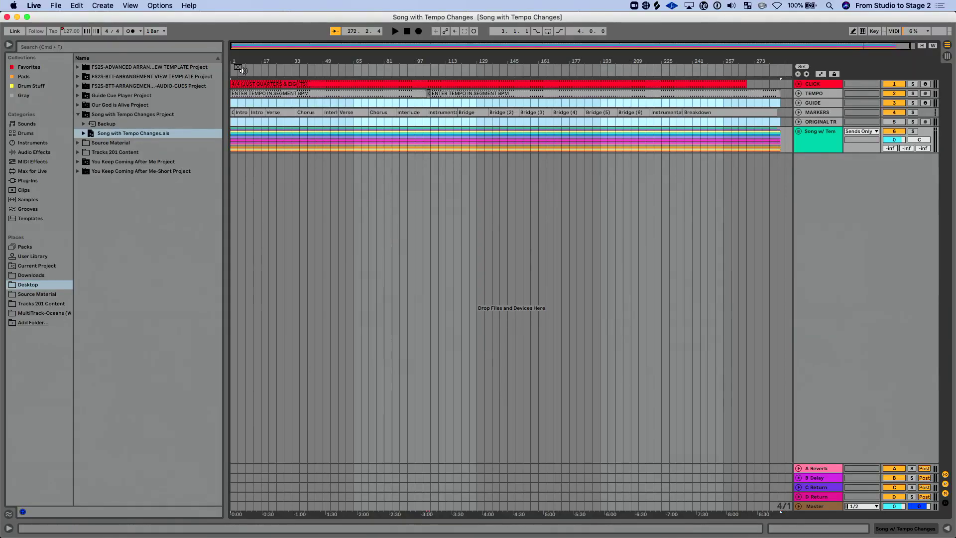
Zoom in on the song's opening and play it from the start
{"action": "key", "text": "plus"}
{"action": "left_click", "coordinate": [279, 186]}
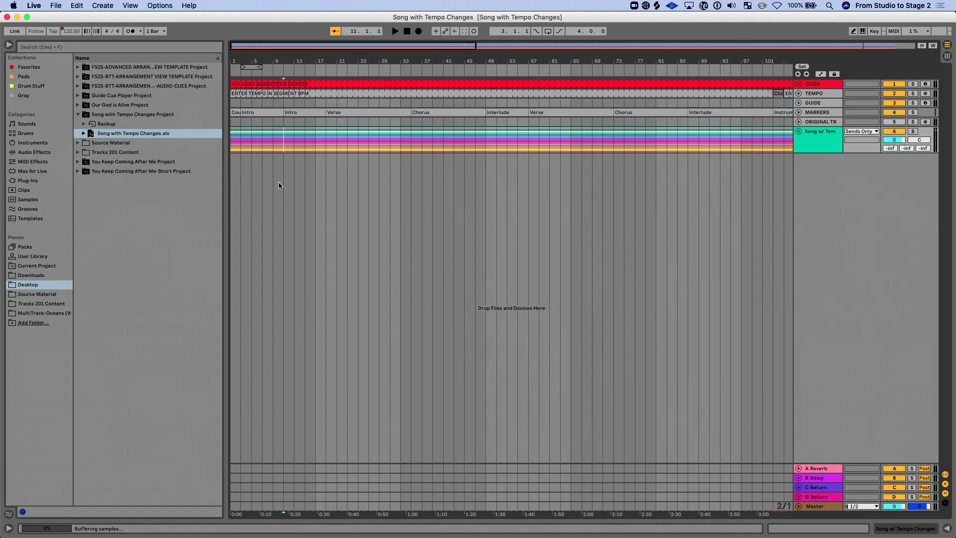
{"action": "key", "text": "plus"}
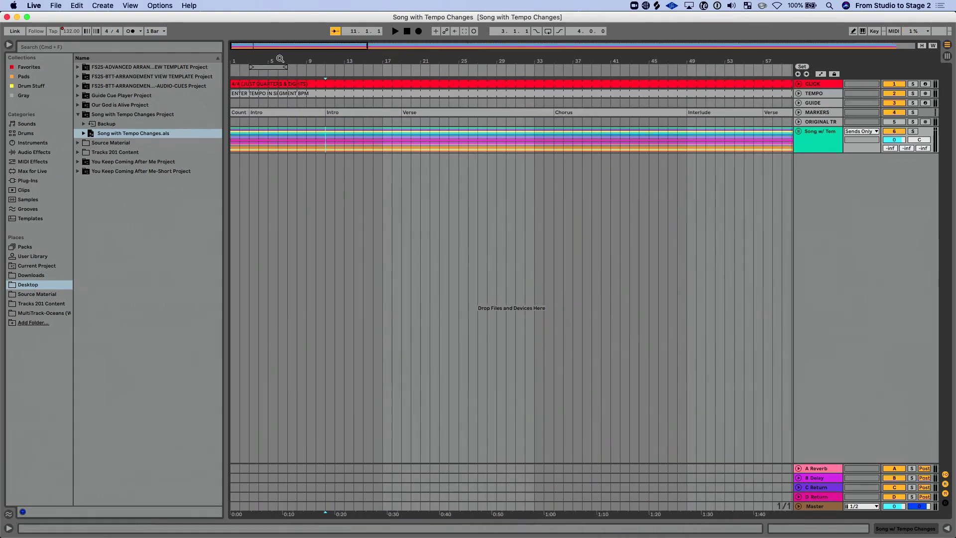
{"action": "left_click", "coordinate": [243, 69]}
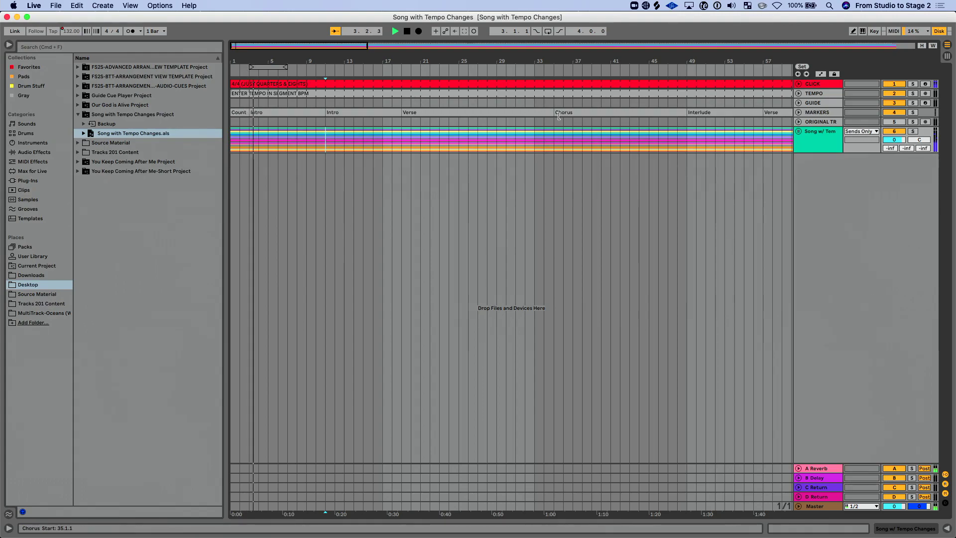
Set the song group's Audio To output to Master in Session View
{"action": "key", "text": "Tab"}
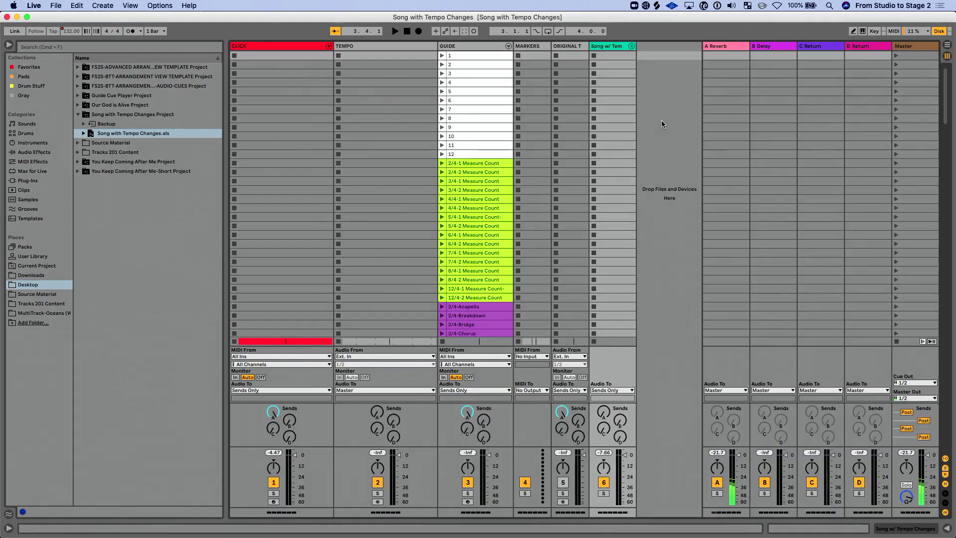
{"action": "left_click", "coordinate": [624, 390]}
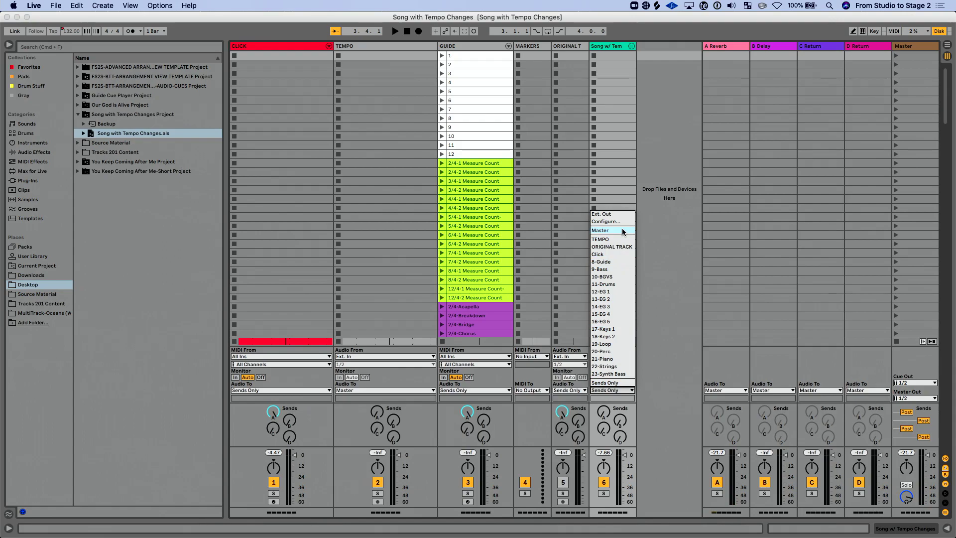
{"action": "key", "text": "Return"}
{"action": "key", "text": "Tab"}
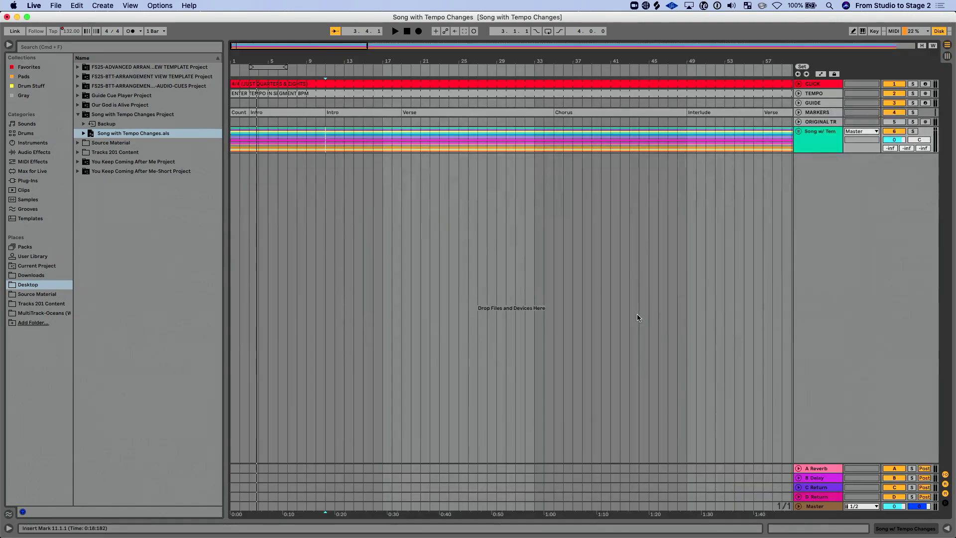
Unfold the song group to show its stems while playing to about bar 11, then stop
{"action": "left_click", "coordinate": [245, 72]}
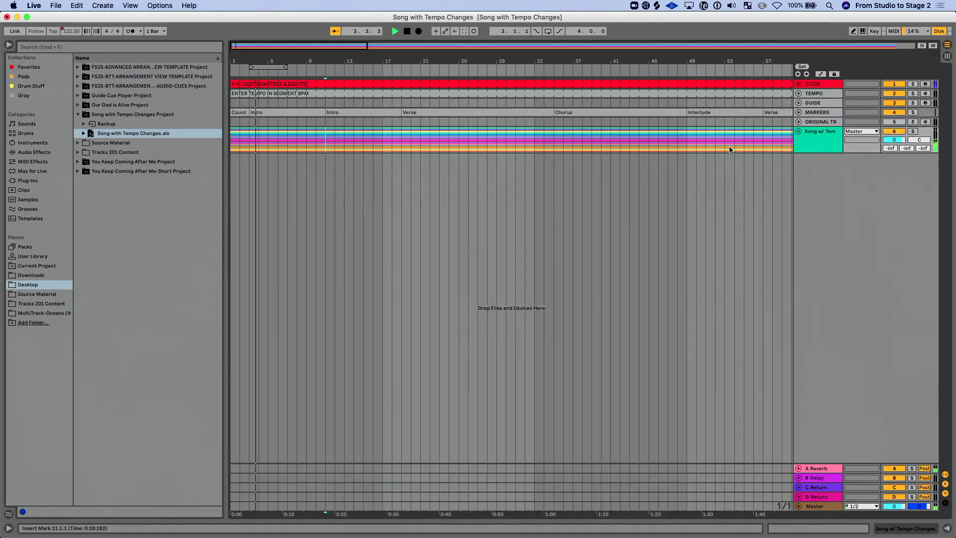
{"action": "left_click", "coordinate": [798, 132]}
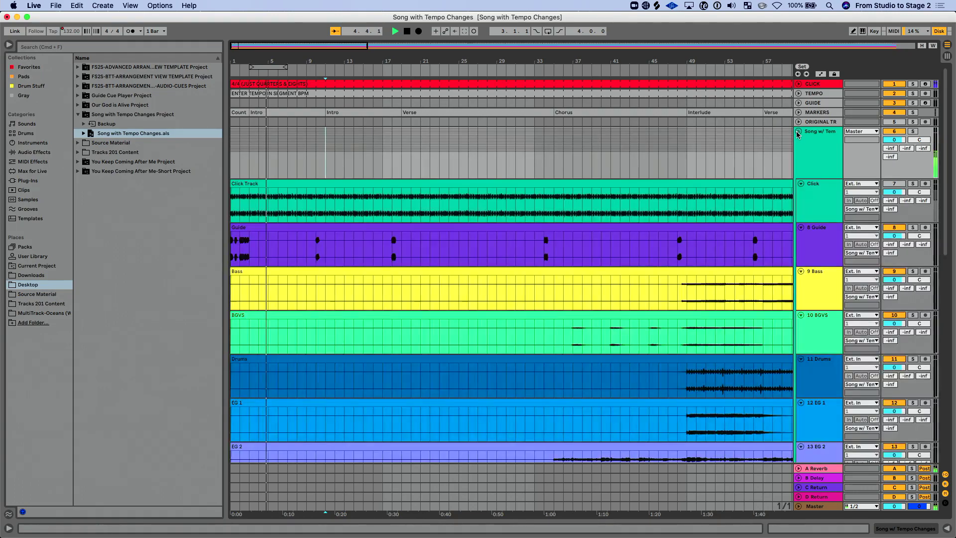
{"action": "scroll", "coordinate": [559, 188], "scroll_direction": "down", "scroll_amount": 5}
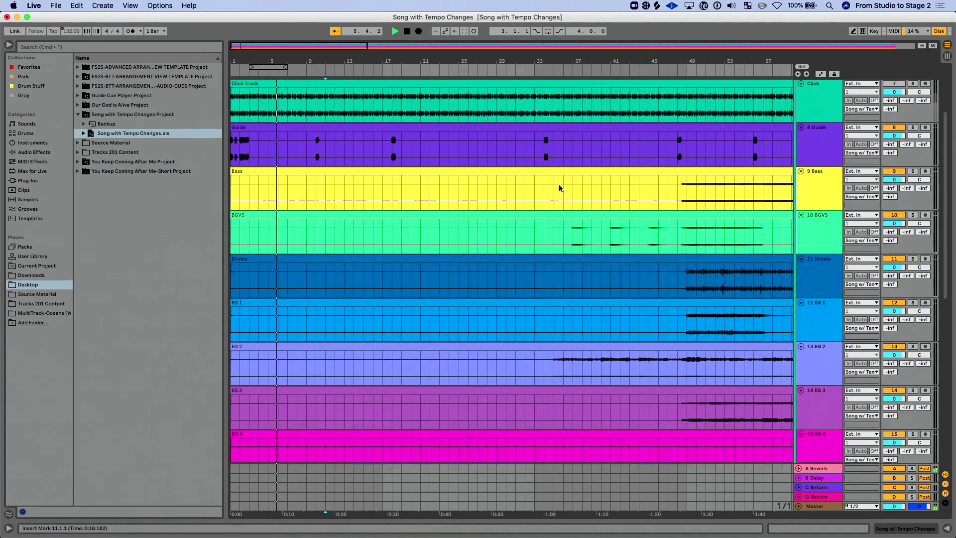
{"action": "scroll", "coordinate": [559, 189], "scroll_direction": "down", "scroll_amount": 8}
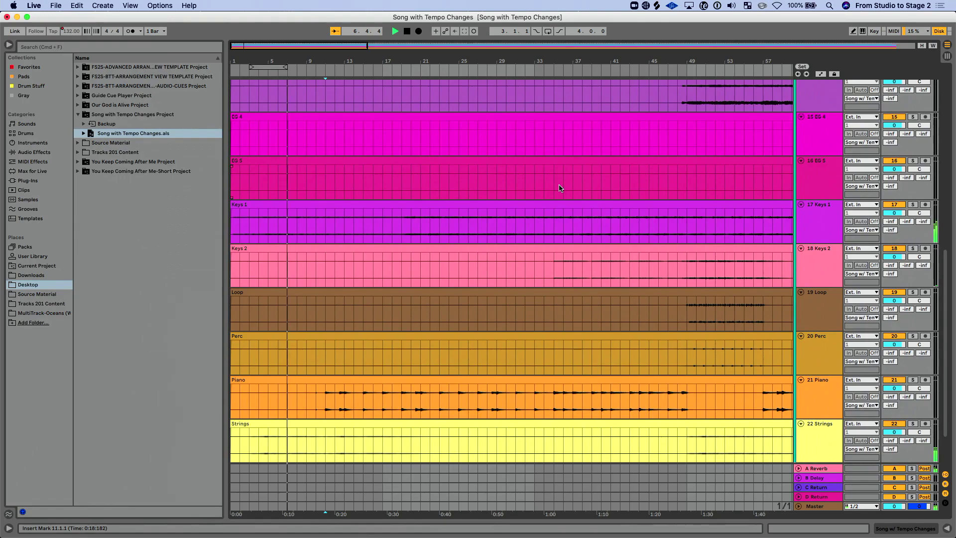
{"action": "scroll", "coordinate": [559, 188], "scroll_direction": "down", "scroll_amount": 4}
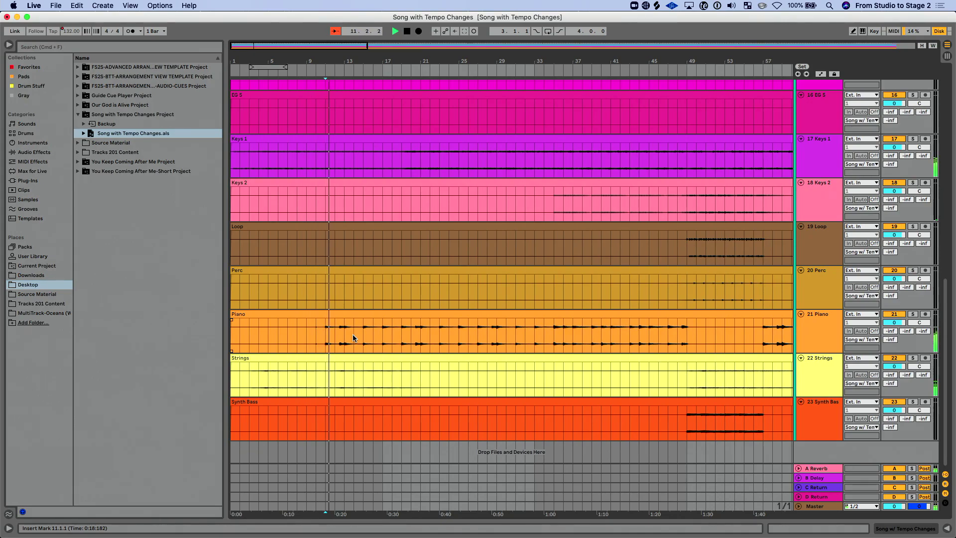
{"action": "key", "text": "space"}
{"action": "scroll", "coordinate": [353, 338], "scroll_direction": "up", "scroll_amount": 15}
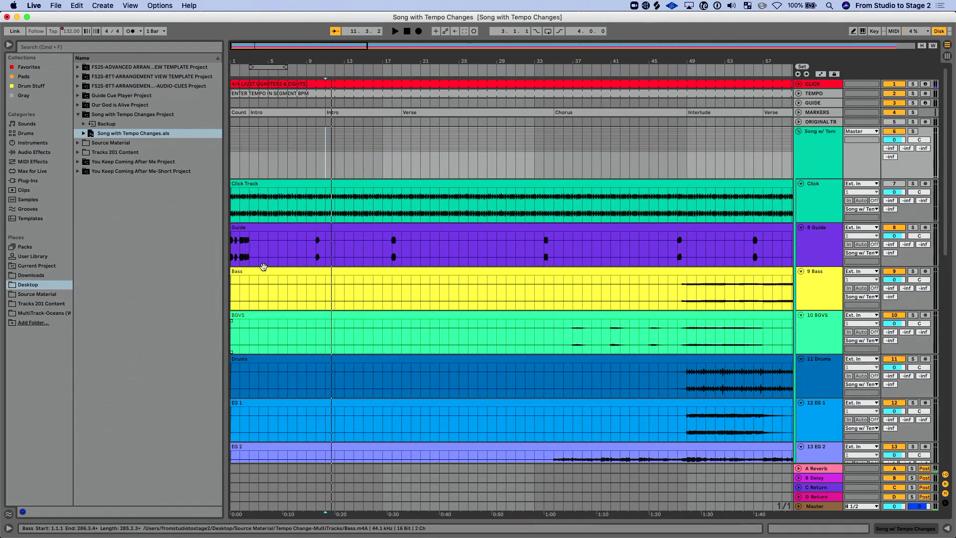
Select the first Intro section, bars 3–11, and delete that time from all tracks
{"action": "left_click_drag", "start_coordinate": [248, 160], "coordinate": [279, 161]}
{"action": "left_click", "coordinate": [298, 113]}
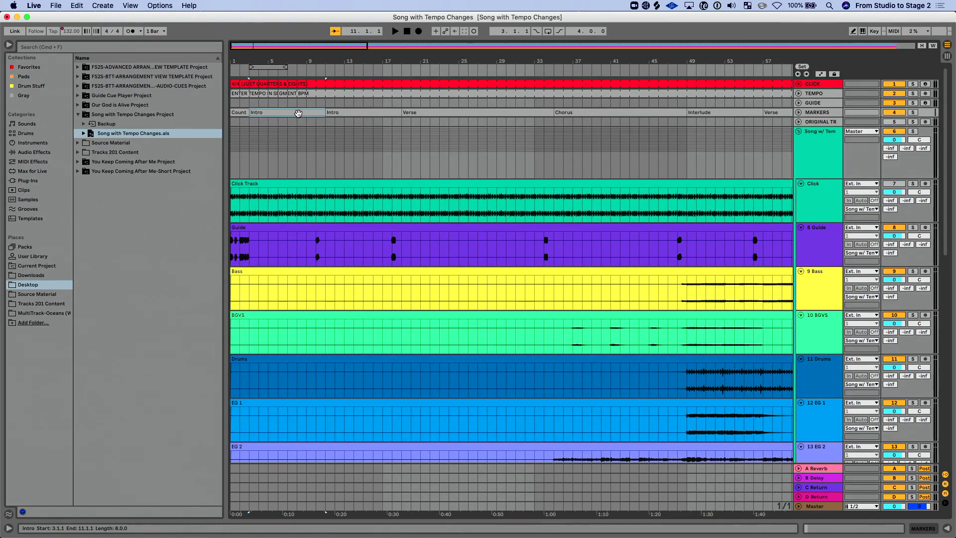
{"action": "key", "text": "super+shift+BackSpace"}
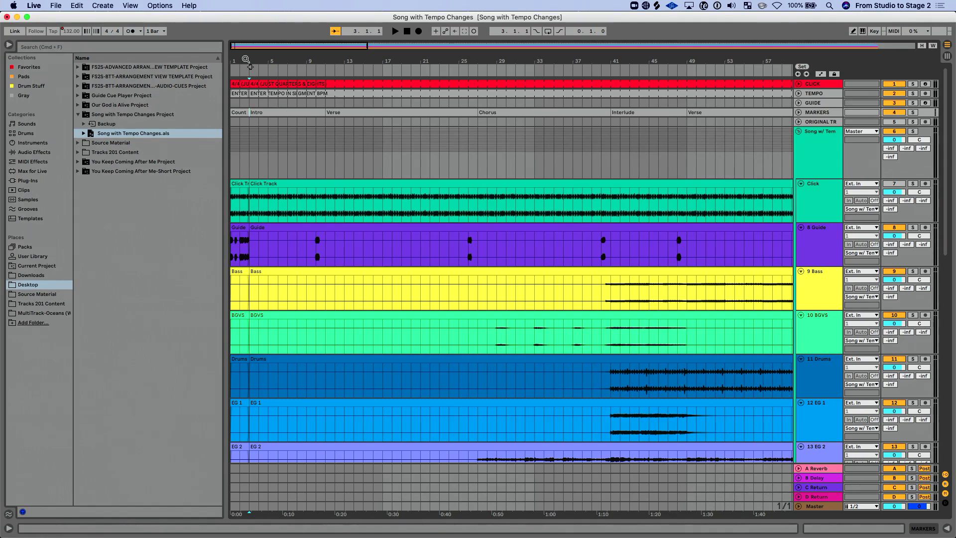
Zoom in on the first 31 bars and play the edited opening from bar 1
{"action": "left_click_drag", "start_coordinate": [245, 60], "coordinate": [259, 59]}
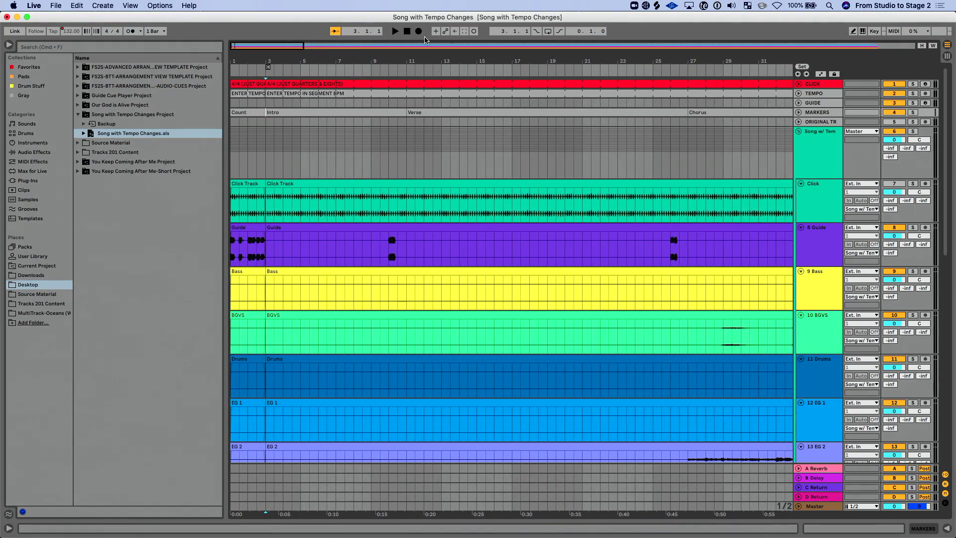
{"action": "key", "text": "space"}
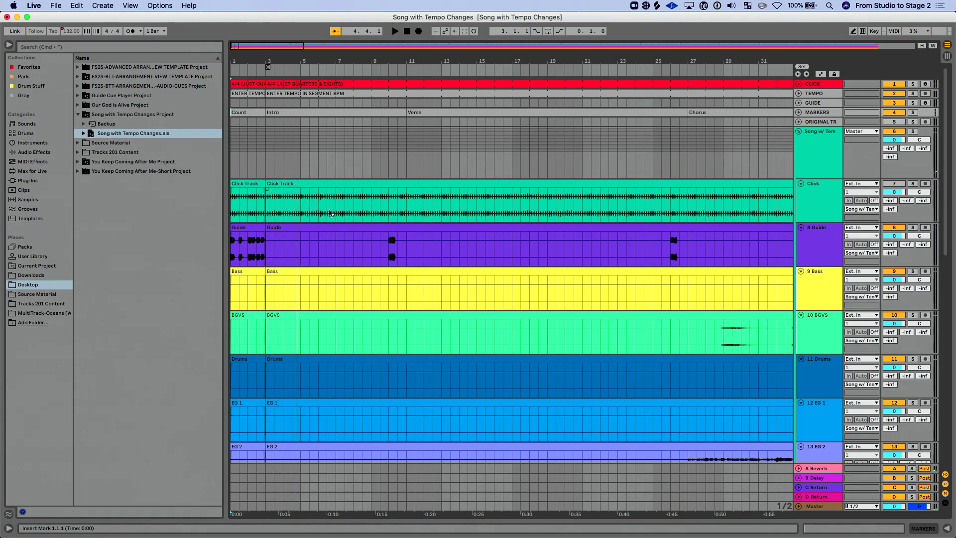
{"action": "scroll", "coordinate": [329, 213], "scroll_direction": "down", "scroll_amount": 1}
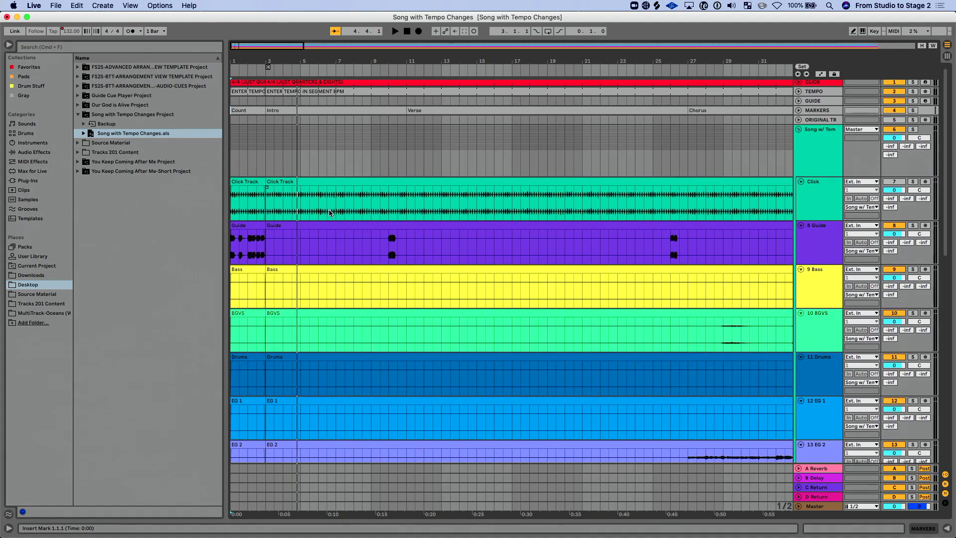
{"action": "scroll", "coordinate": [330, 213], "scroll_direction": "up", "scroll_amount": 1}
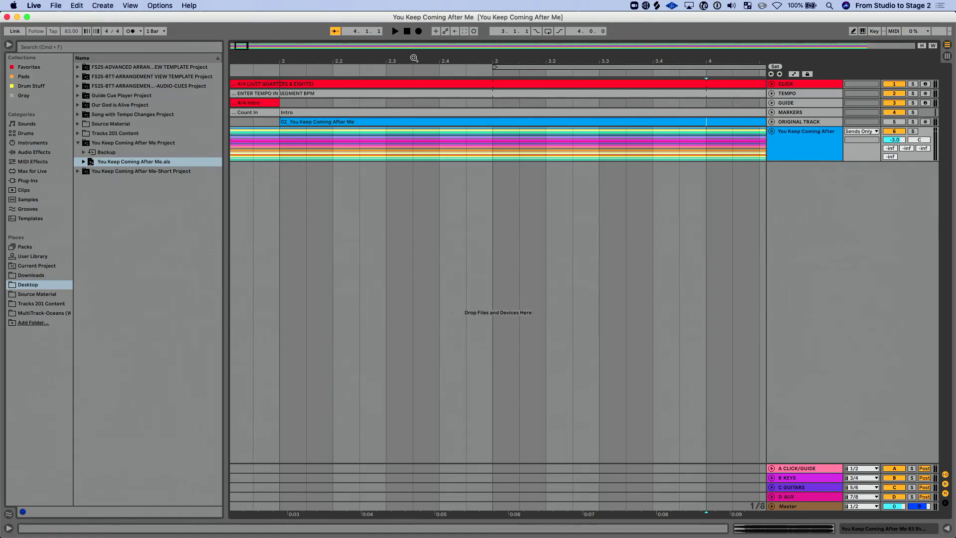
Switch the ENTER TEMPO clip's Follow setting to Lead, then play to confirm 85 BPM
{"action": "left_click_drag", "start_coordinate": [414, 59], "coordinate": [238, 58]}
{"action": "left_click", "coordinate": [406, 32]}
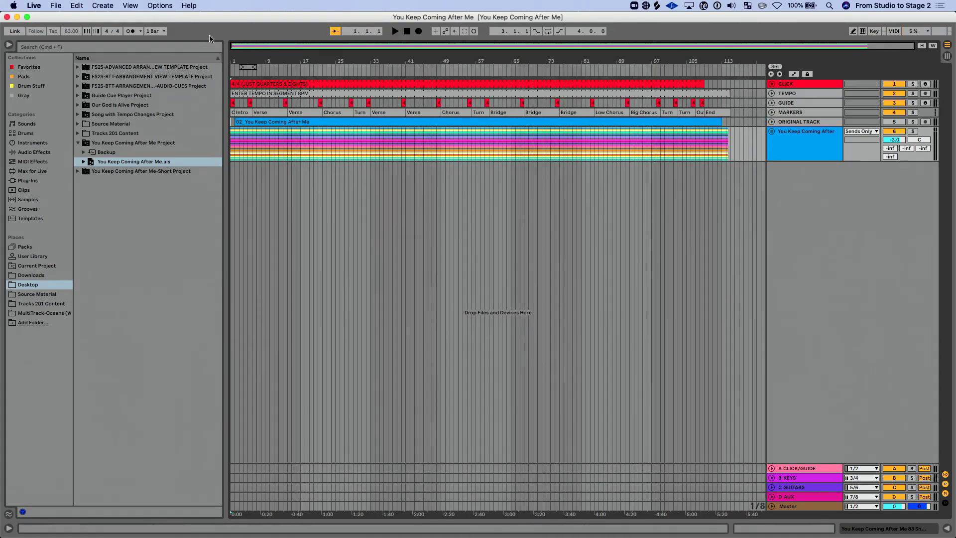
{"action": "double_click", "coordinate": [249, 94]}
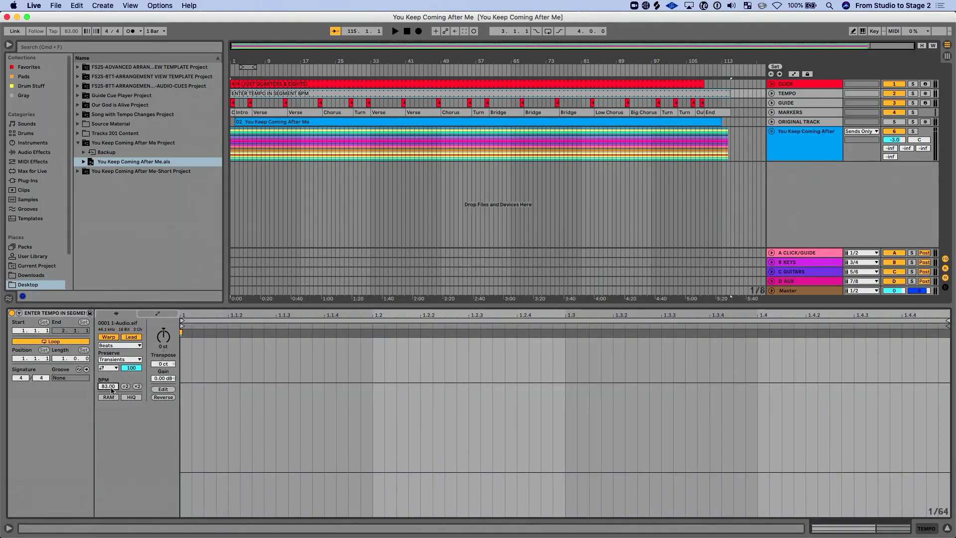
{"action": "left_click", "coordinate": [130, 339]}
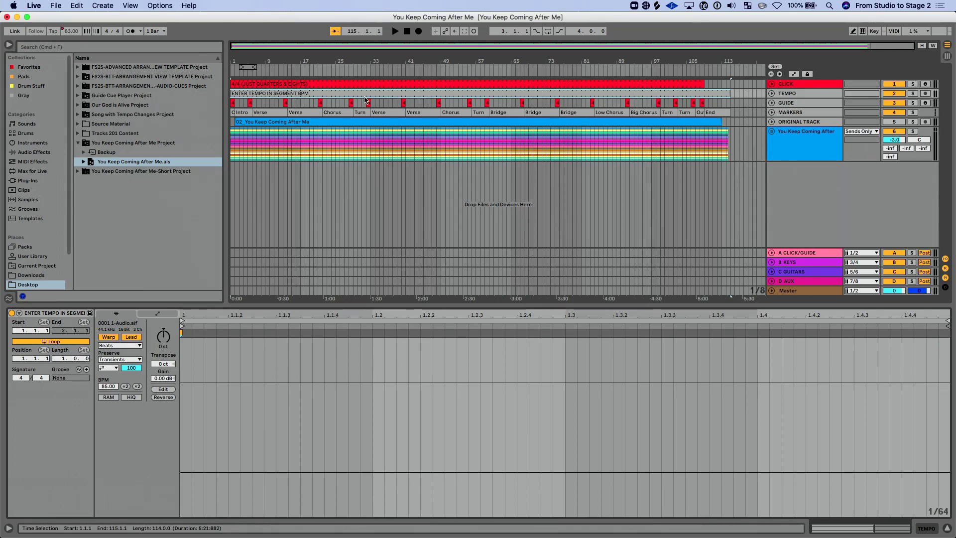
{"action": "key", "text": "space"}
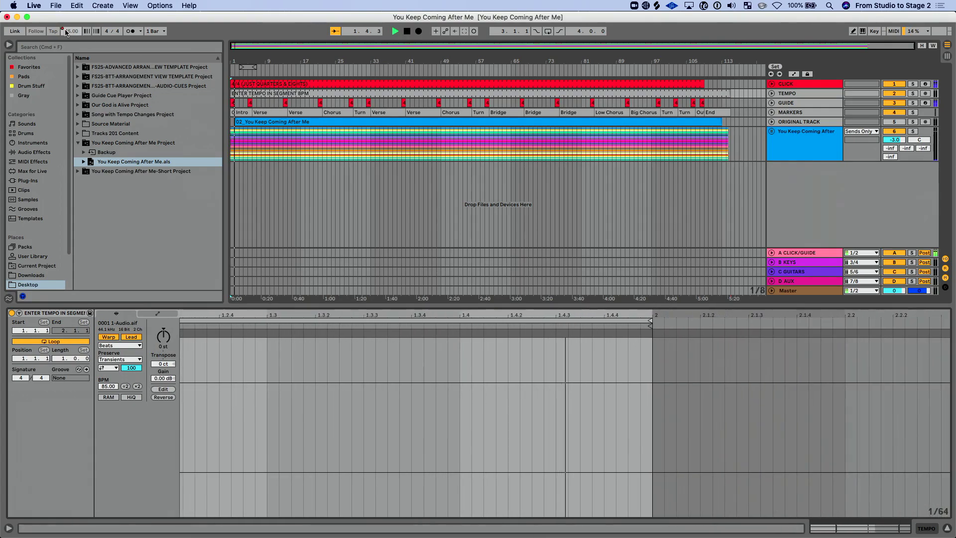
{"action": "key", "text": "space"}
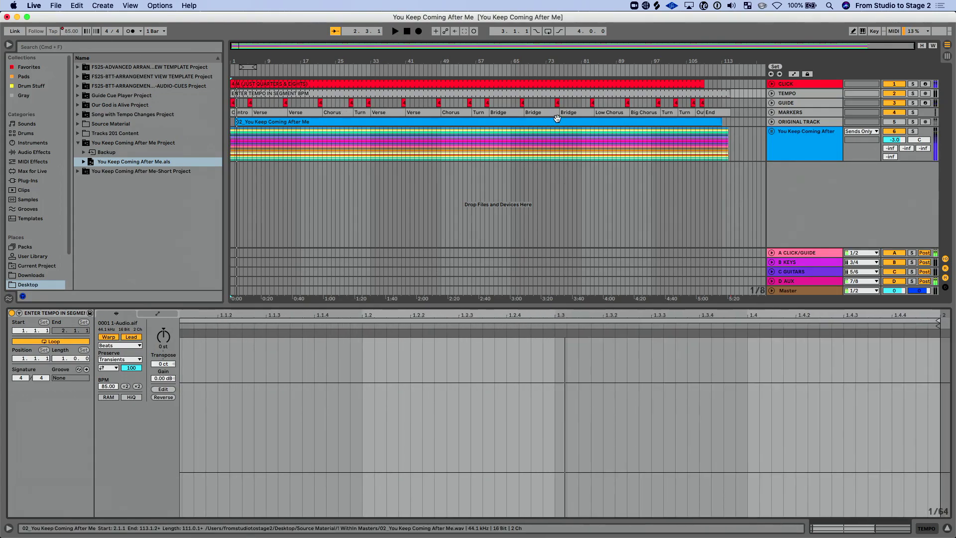
Unfold the song's group track and browse its stems, trying the PercTambos and Acoustics clips
{"action": "left_click", "coordinate": [771, 131]}
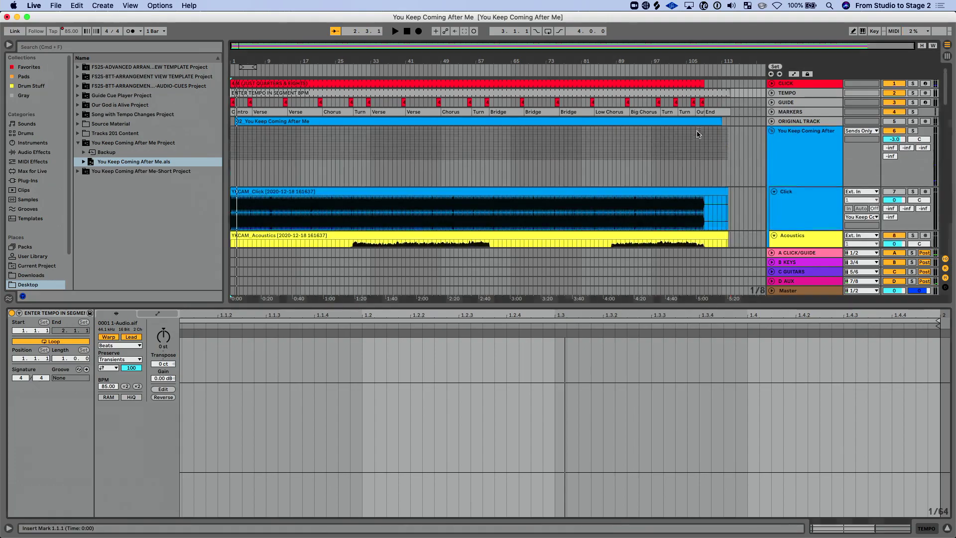
{"action": "scroll", "coordinate": [698, 134], "scroll_direction": "down", "scroll_amount": 10}
{"action": "scroll", "coordinate": [698, 134], "scroll_direction": "down", "scroll_amount": 10}
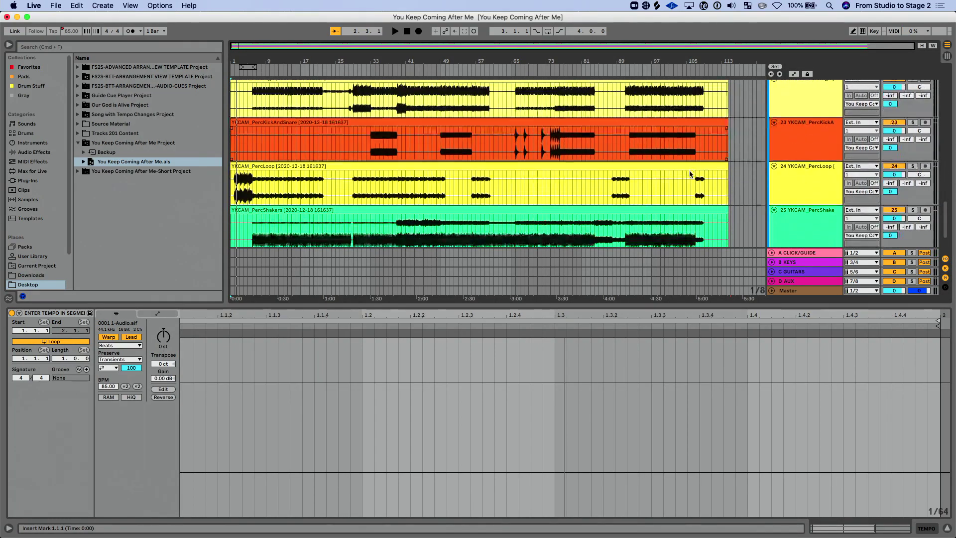
{"action": "left_click", "coordinate": [690, 184]}
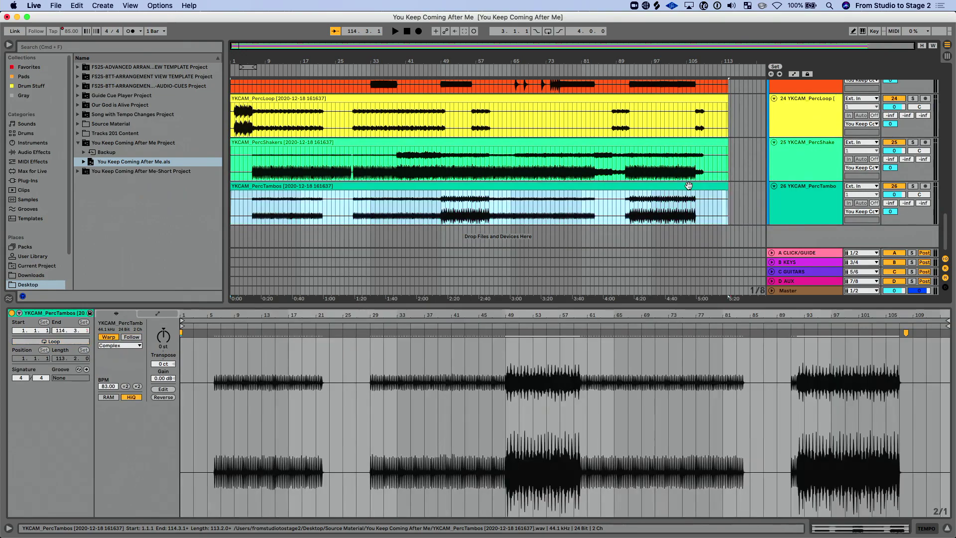
{"action": "scroll", "coordinate": [690, 188], "scroll_direction": "up", "scroll_amount": 1}
{"action": "scroll", "coordinate": [690, 189], "scroll_direction": "up", "scroll_amount": 15}
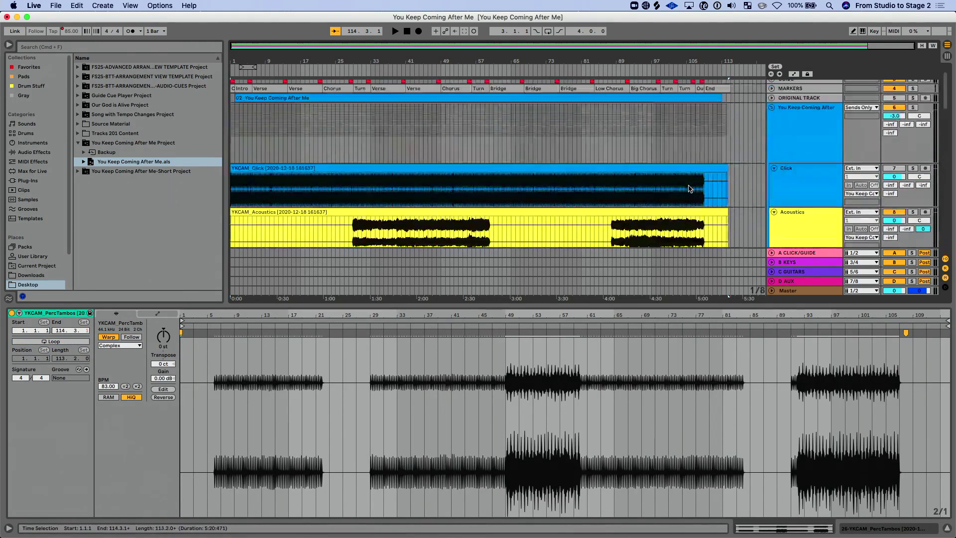
{"action": "left_click", "coordinate": [668, 212]}
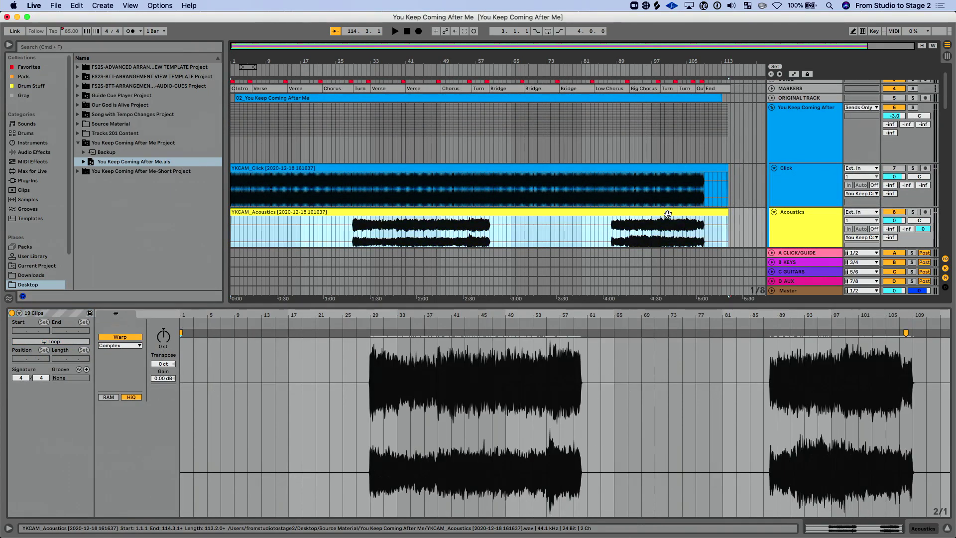
{"action": "scroll", "coordinate": [707, 189], "scroll_direction": "down", "scroll_amount": 5}
{"action": "left_click", "coordinate": [737, 165]}
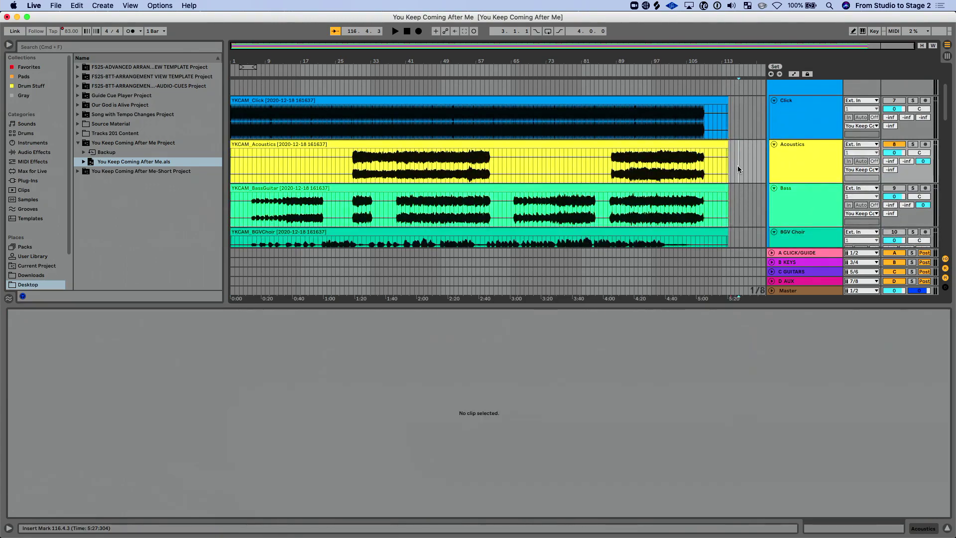
{"action": "scroll", "coordinate": [737, 165], "scroll_direction": "down", "scroll_amount": 2}
{"action": "scroll", "coordinate": [744, 170], "scroll_direction": "down", "scroll_amount": 2}
Check the Brass and Drums tracks and hide the clip details to show more tracks
{"action": "left_click", "coordinate": [799, 173]}
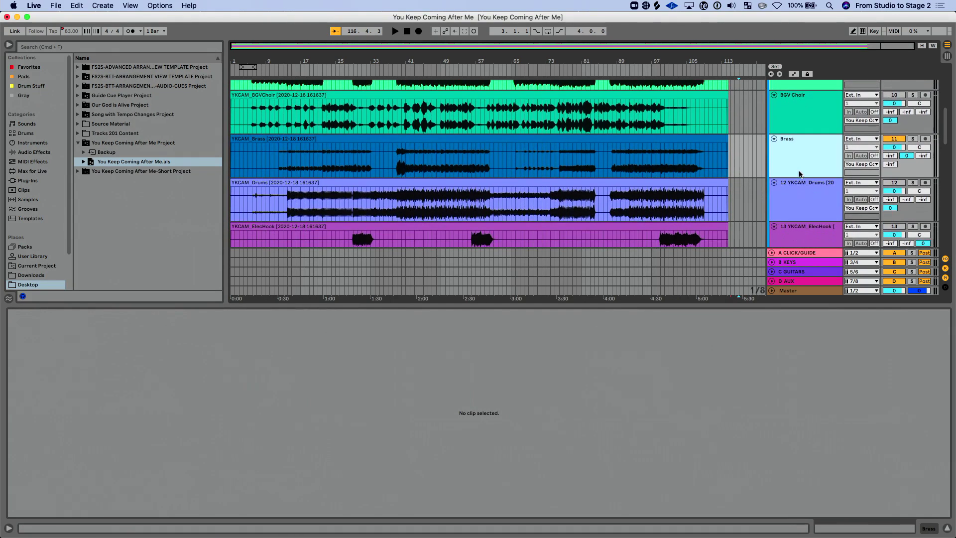
{"action": "scroll", "coordinate": [799, 174], "scroll_direction": "down", "scroll_amount": 1}
{"action": "left_click", "coordinate": [799, 174]}
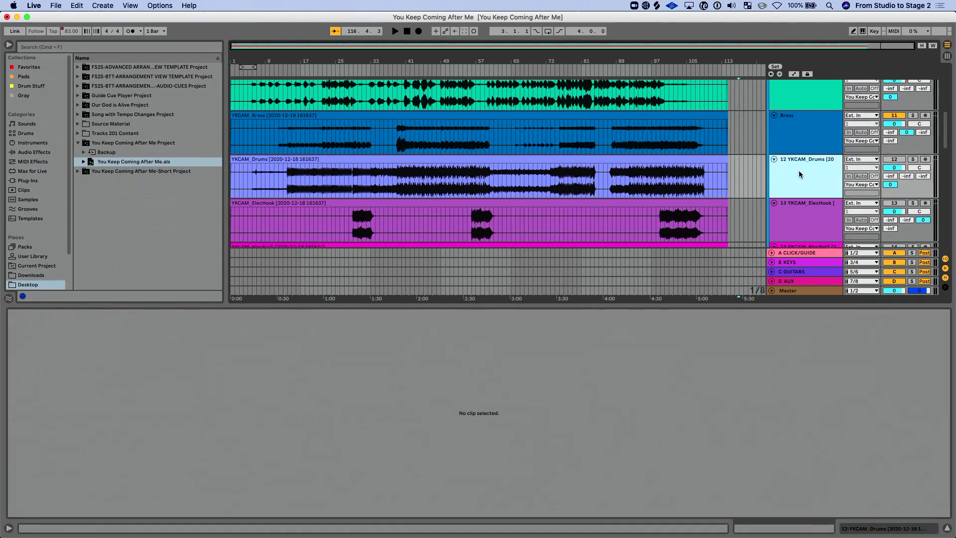
{"action": "scroll", "coordinate": [799, 174], "scroll_direction": "down", "scroll_amount": 1}
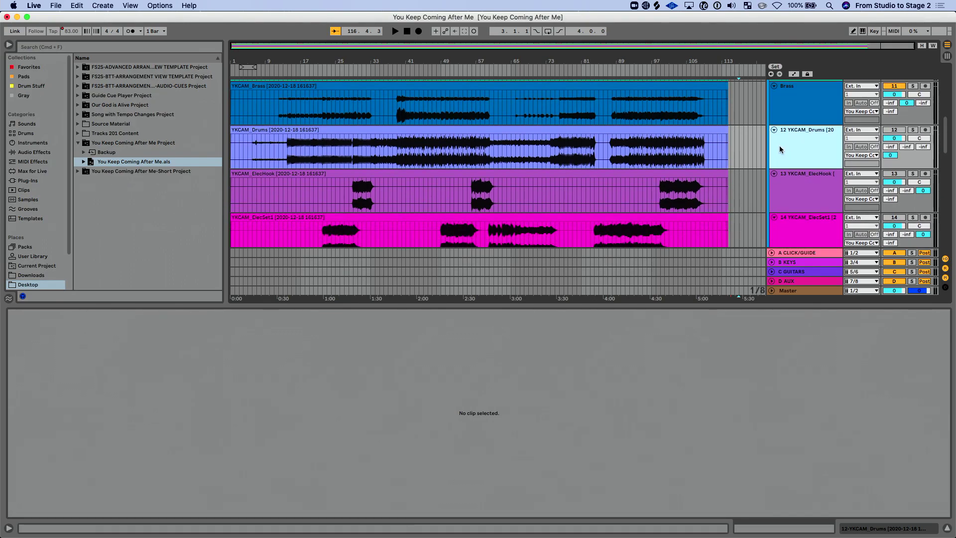
{"action": "scroll", "coordinate": [809, 151], "scroll_direction": "down", "scroll_amount": 1}
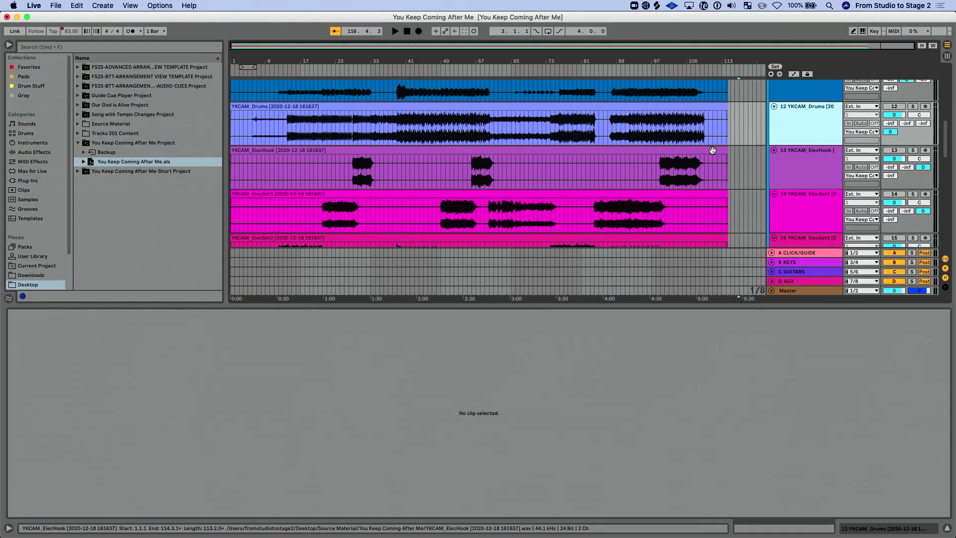
{"action": "left_click", "coordinate": [945, 527]}
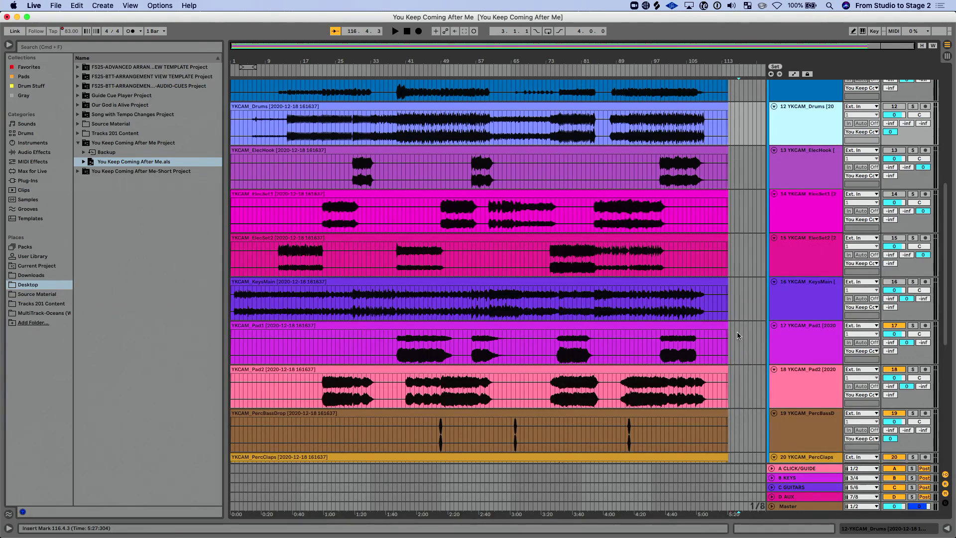
{"action": "scroll", "coordinate": [701, 316], "scroll_direction": "down", "scroll_amount": 15}
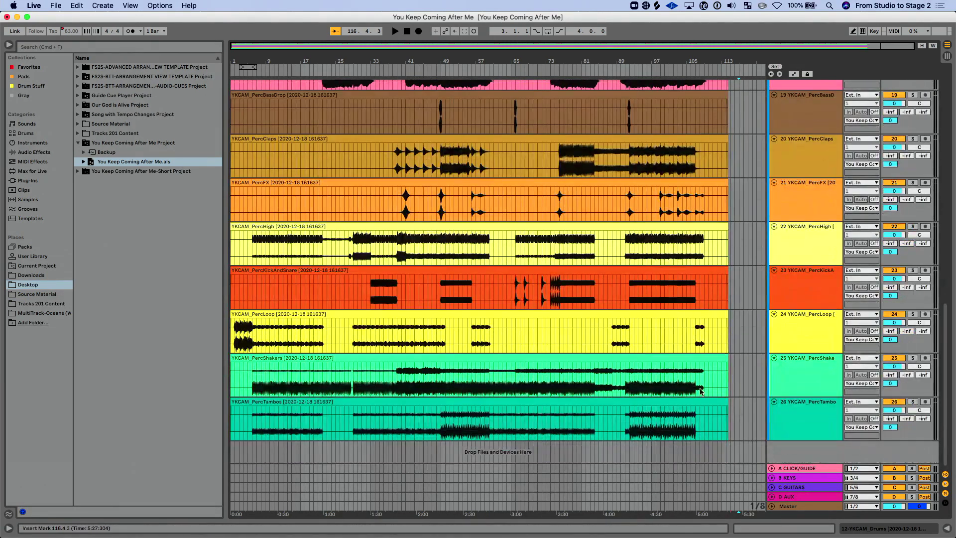
{"action": "scroll", "coordinate": [674, 321], "scroll_direction": "up", "scroll_amount": 3}
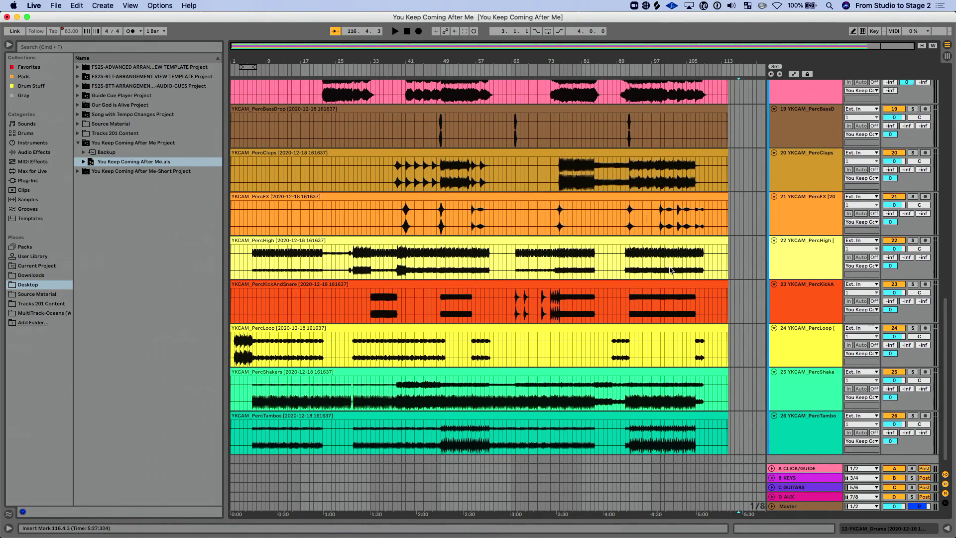
{"action": "scroll", "coordinate": [669, 270], "scroll_direction": "up", "scroll_amount": 2}
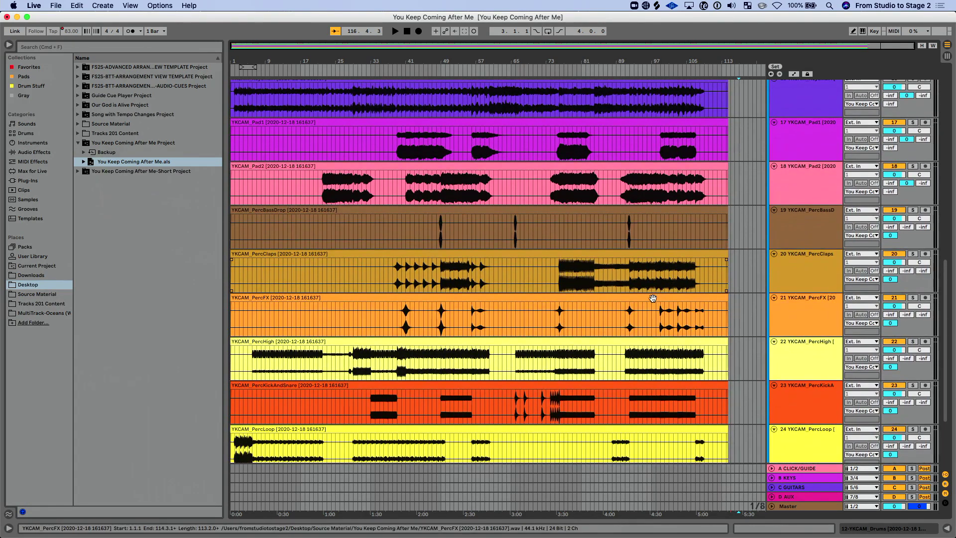
Multi-select the PercFX, Pad2, Pad1, KeysMain, ElecSet2 and ElecSet1 clips
{"action": "left_click", "coordinate": [653, 297]}
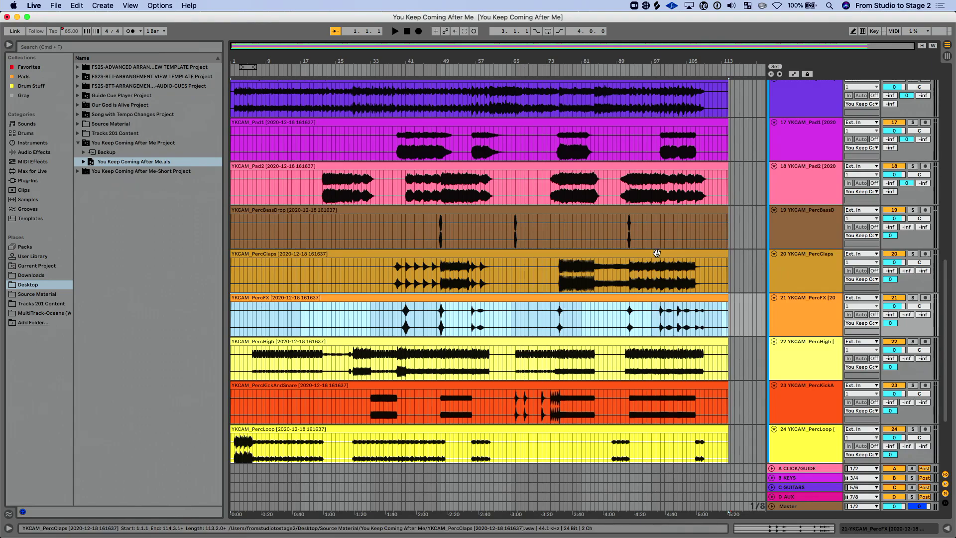
{"action": "left_click", "coordinate": [672, 163]}
{"action": "left_click", "coordinate": [672, 122], "text": "shift"}
{"action": "scroll", "coordinate": [672, 122], "scroll_direction": "up", "scroll_amount": 2}
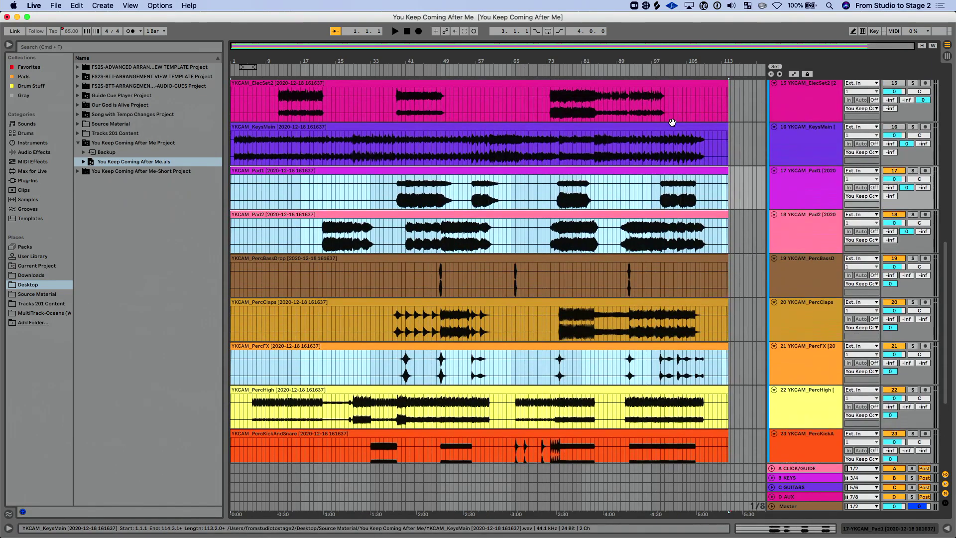
{"action": "left_click", "coordinate": [666, 128], "text": "shift"}
{"action": "scroll", "coordinate": [658, 150], "scroll_direction": "up", "scroll_amount": 3}
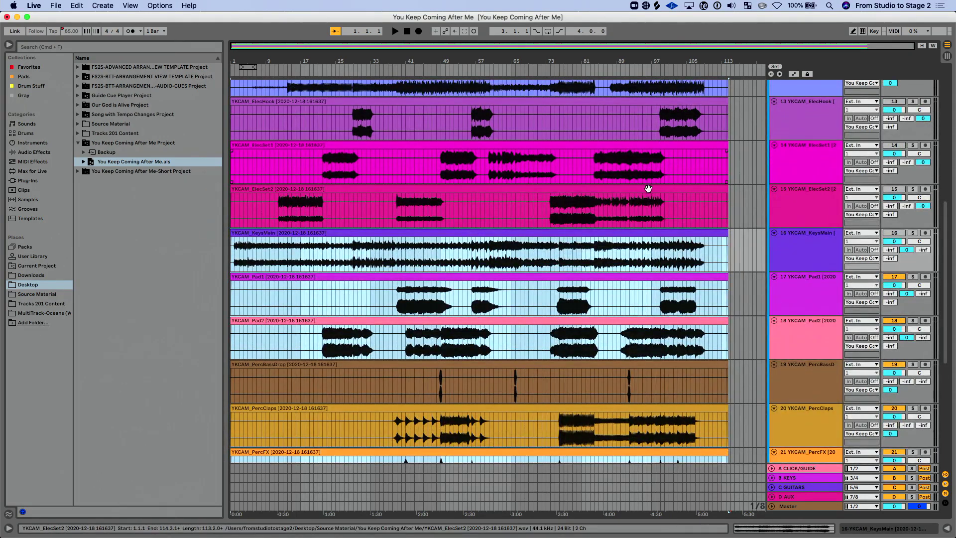
{"action": "left_click", "coordinate": [648, 188], "text": "shift"}
{"action": "left_click", "coordinate": [651, 145], "text": "shift"}
Add ElecHook, Brass, BGV Choir, Bass and Acoustics clips, showing the 11 clips' shared details
{"action": "scroll", "coordinate": [647, 154], "scroll_direction": "up", "scroll_amount": 2}
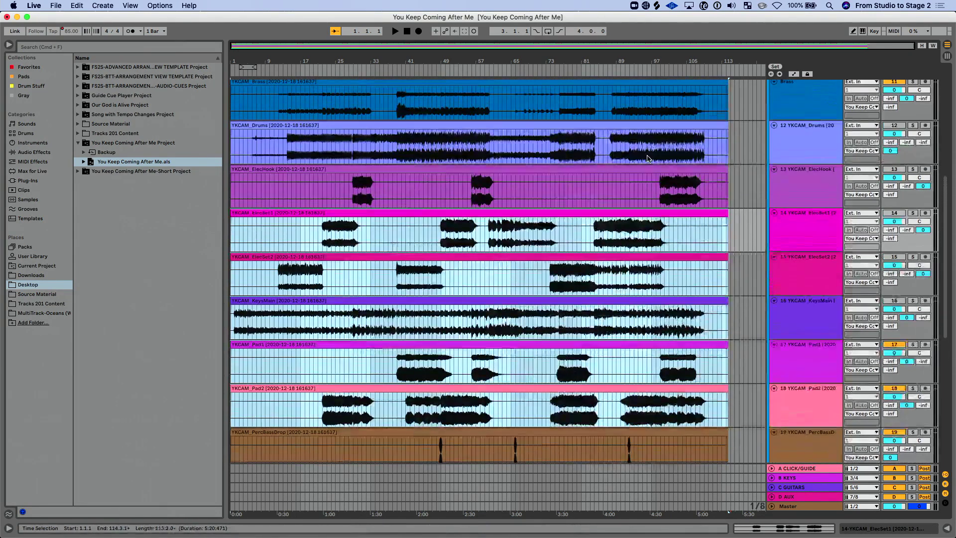
{"action": "left_click", "coordinate": [636, 170], "text": "shift"}
{"action": "scroll", "coordinate": [636, 169], "scroll_direction": "up", "scroll_amount": 2}
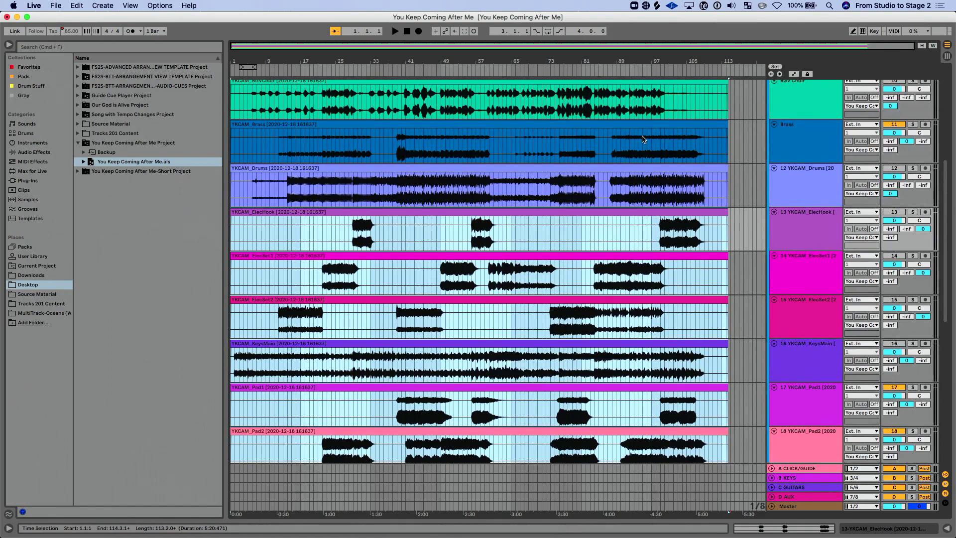
{"action": "left_click", "coordinate": [643, 126], "text": "shift"}
{"action": "scroll", "coordinate": [641, 134], "scroll_direction": "up", "scroll_amount": 3}
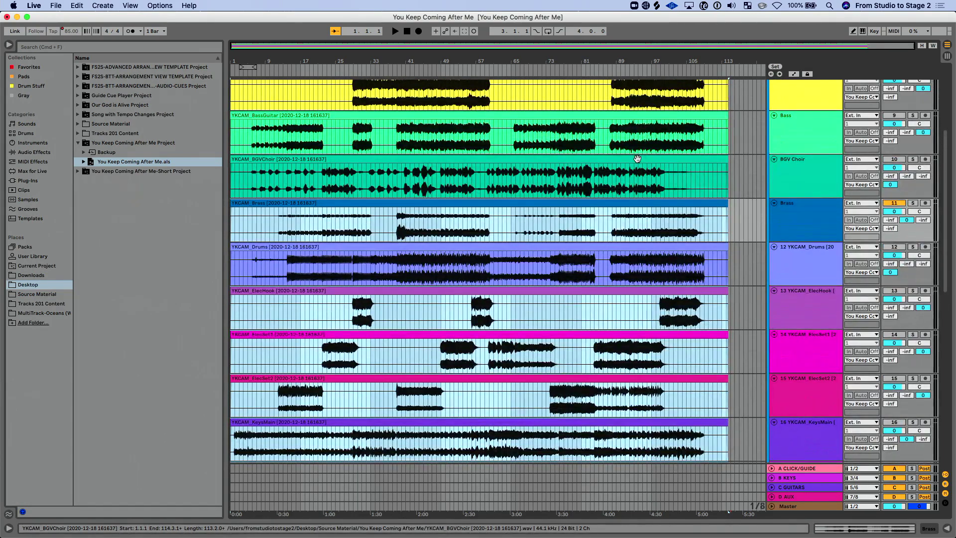
{"action": "left_click", "coordinate": [637, 158], "text": "shift"}
{"action": "scroll", "coordinate": [637, 159], "scroll_direction": "up", "scroll_amount": 3}
{"action": "left_click", "coordinate": [624, 193], "text": "shift"}
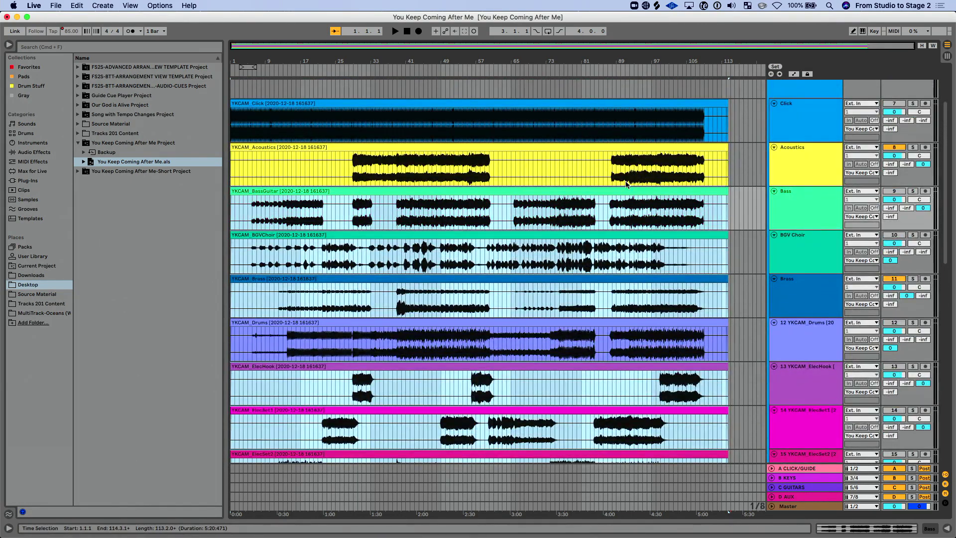
{"action": "double_click", "coordinate": [637, 148], "text": "shift"}
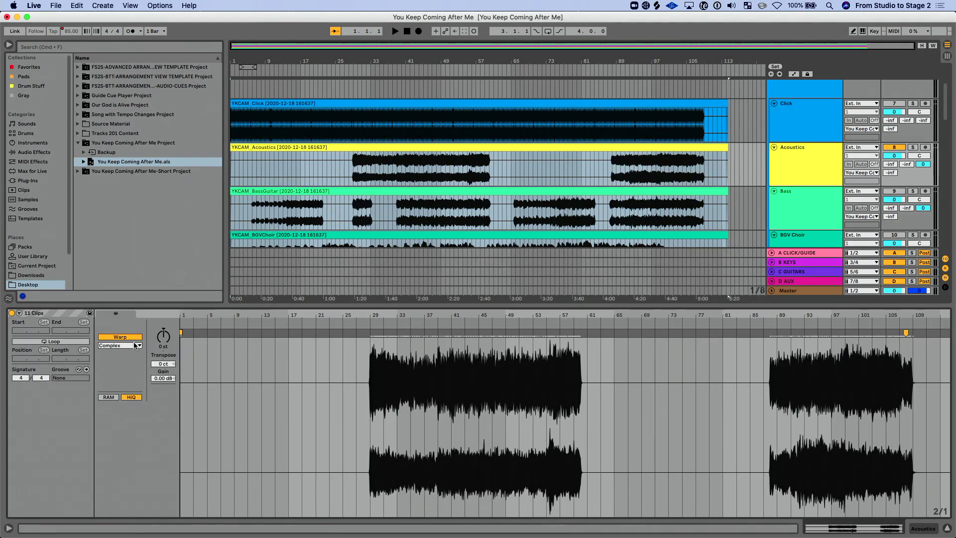
Set the 11 selected stem clips' warp mode to Complex Pro
{"action": "left_click", "coordinate": [135, 345]}
{"action": "left_click", "coordinate": [135, 390]}
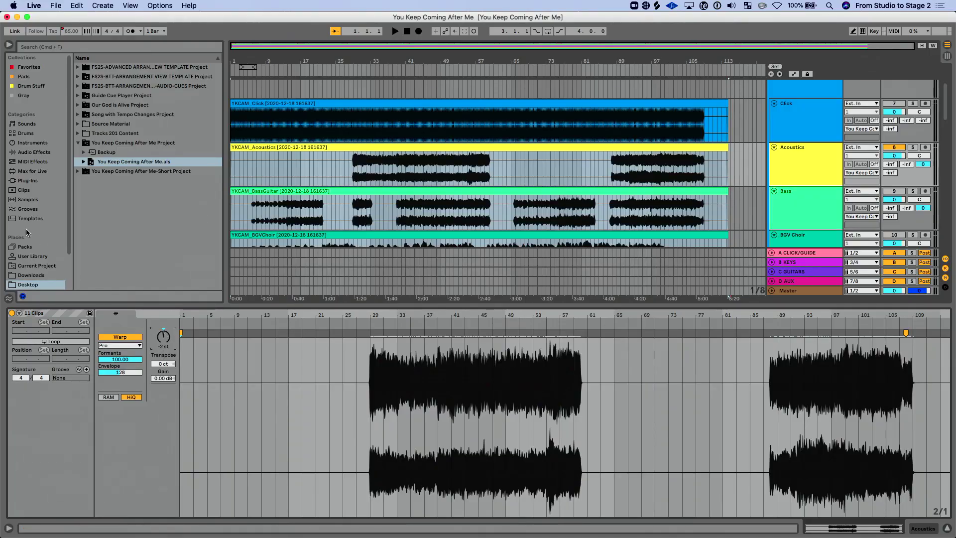
Bring up the File menu to reach Collect All and Save
{"action": "left_click", "coordinate": [55, 5]}
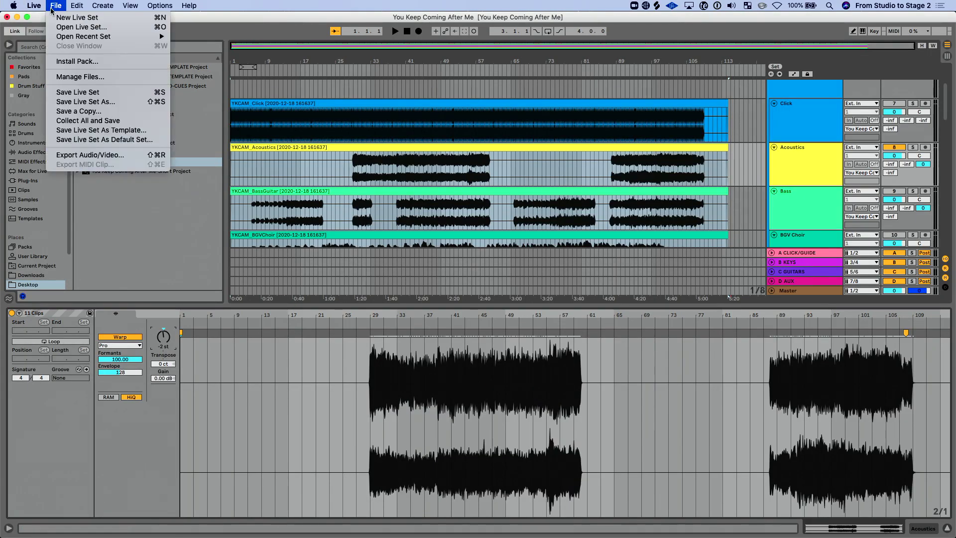